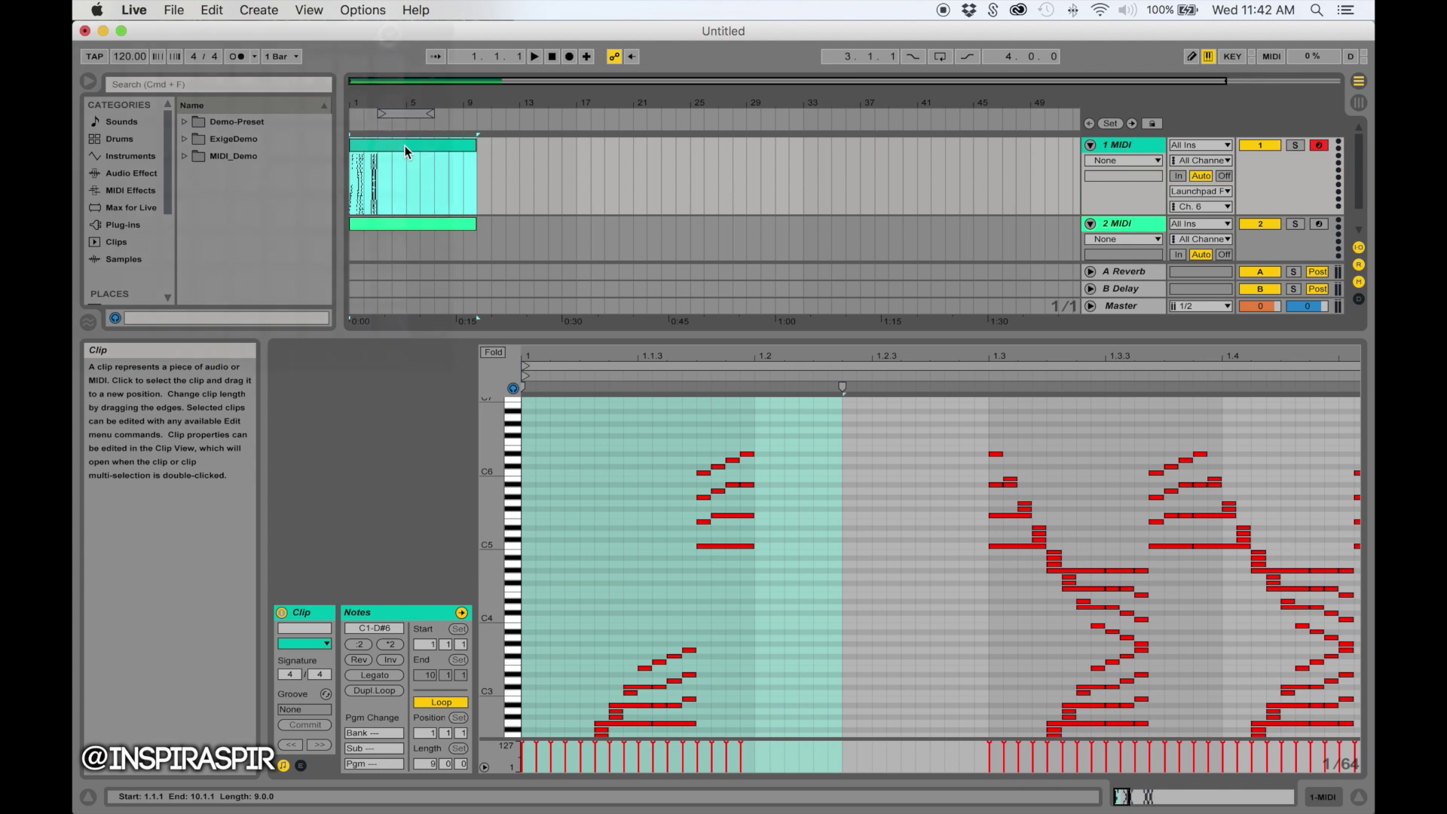
Play the clip on the 1 MIDI track from its start, from 1.3.1 and from 2.3.1.
{"action": "key", "text": "space"}
{"action": "key", "text": "space"}
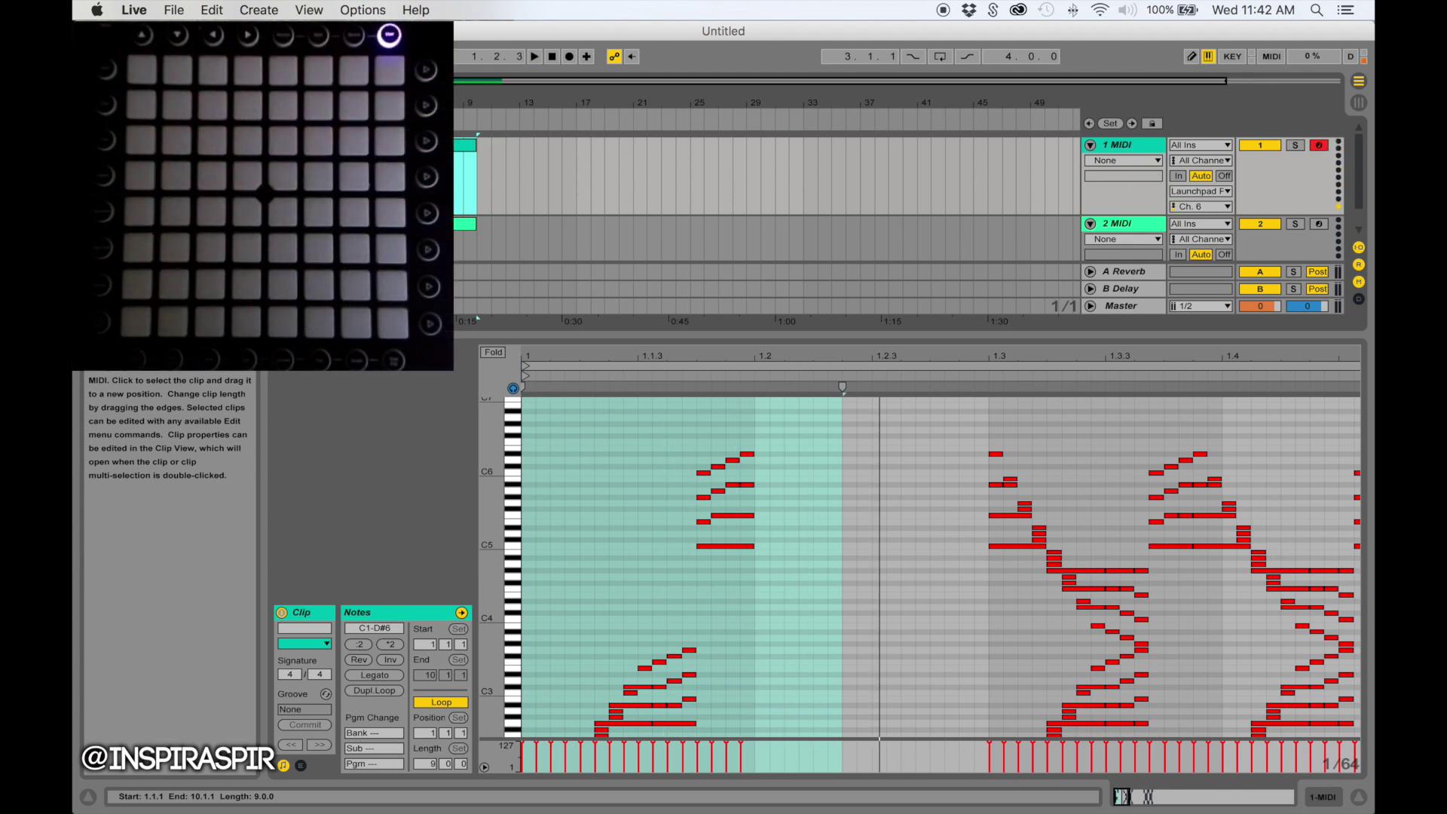
{"action": "key", "text": "z"}
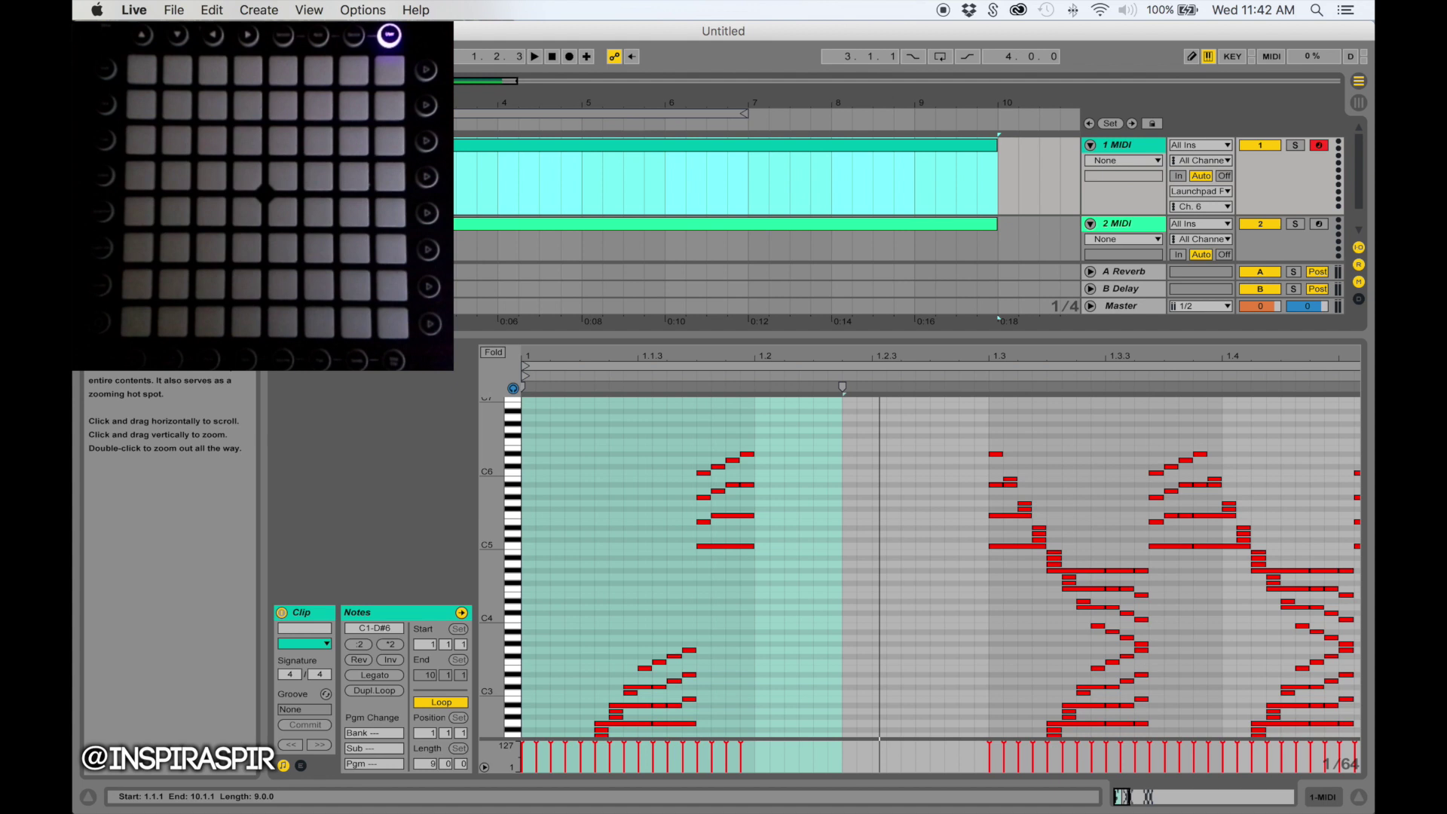
{"action": "left_click", "coordinate": [390, 183]}
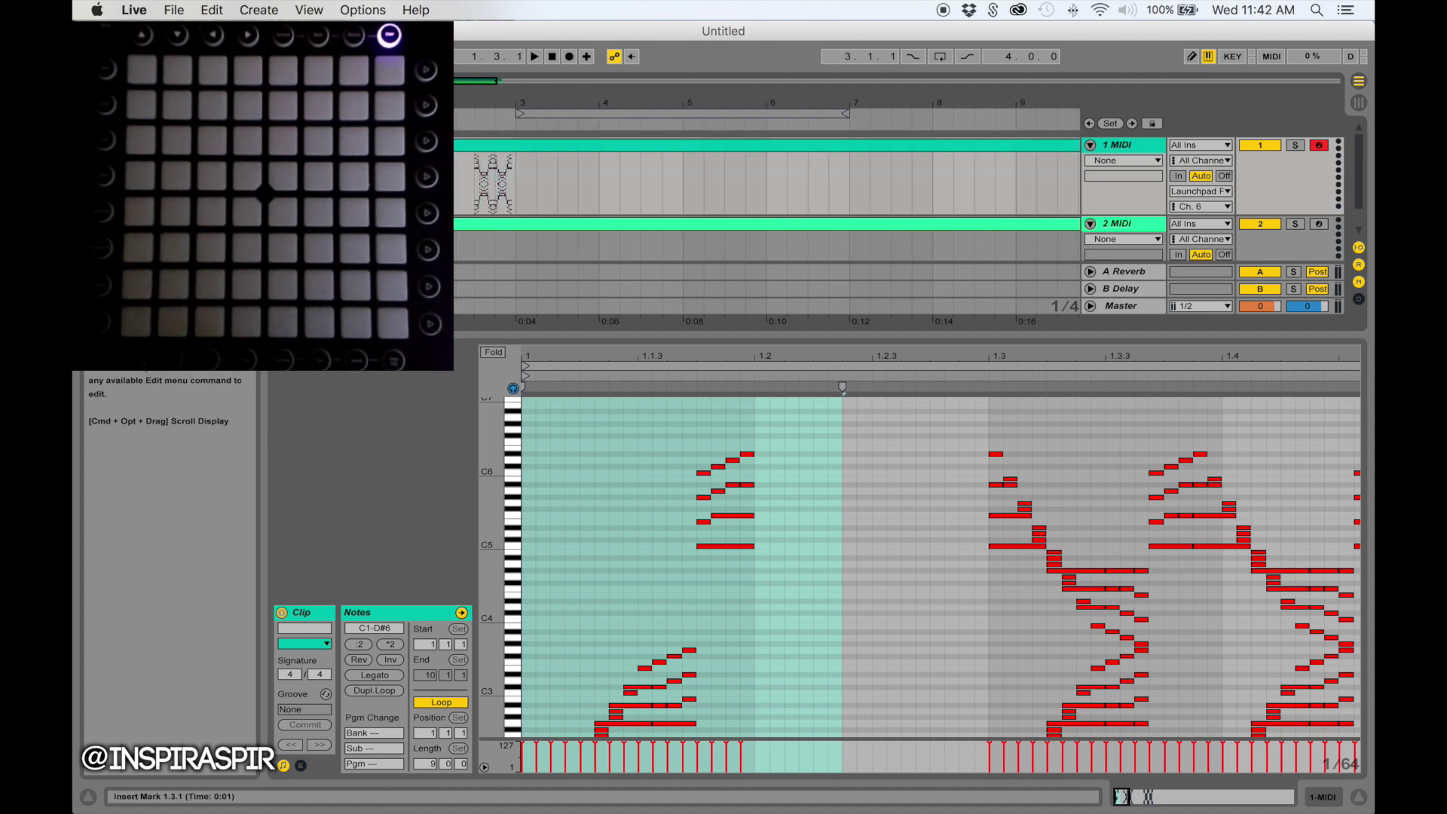
{"action": "key", "text": "space"}
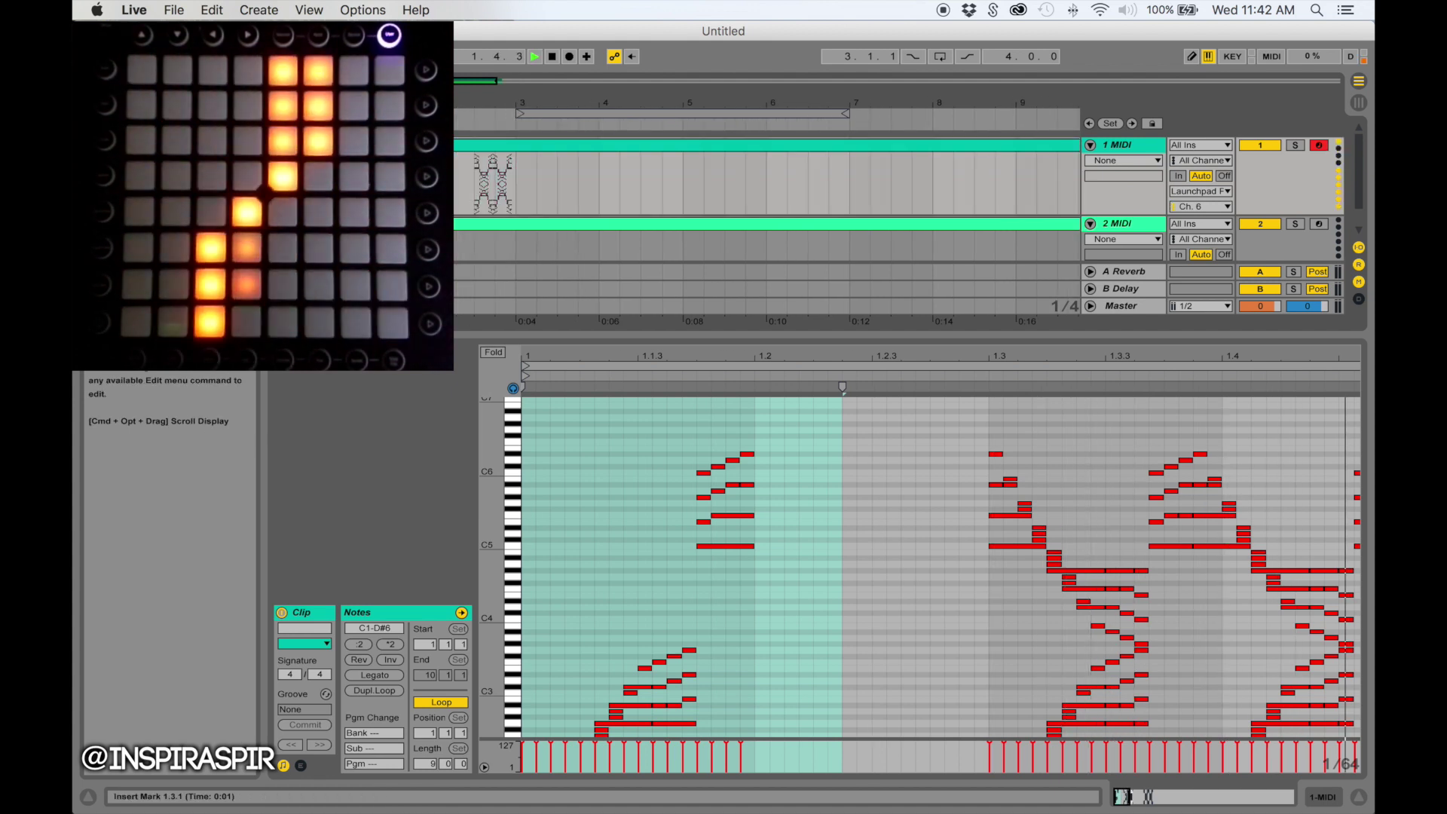
{"action": "key", "text": "space"}
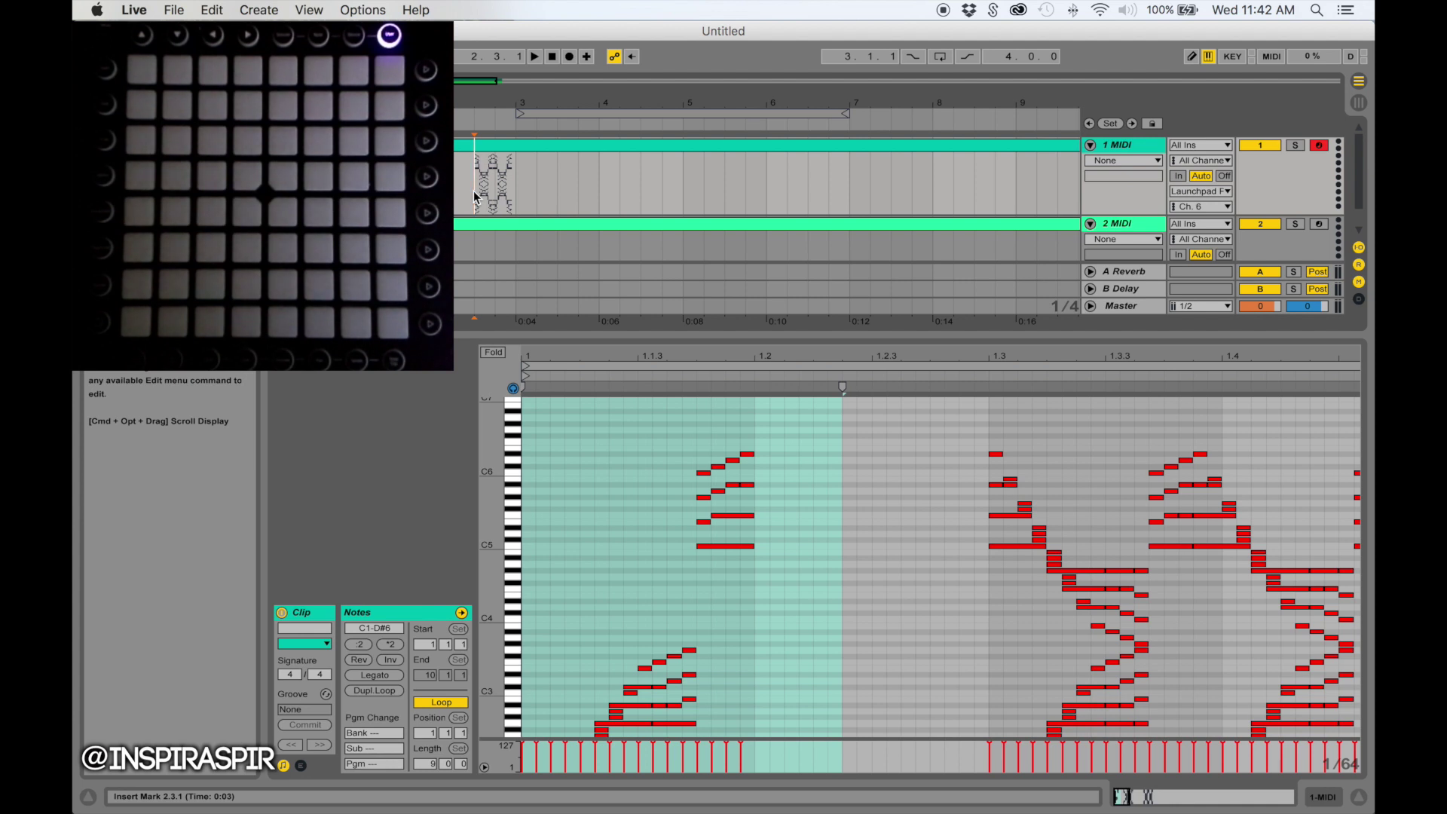
{"action": "key", "text": "space"}
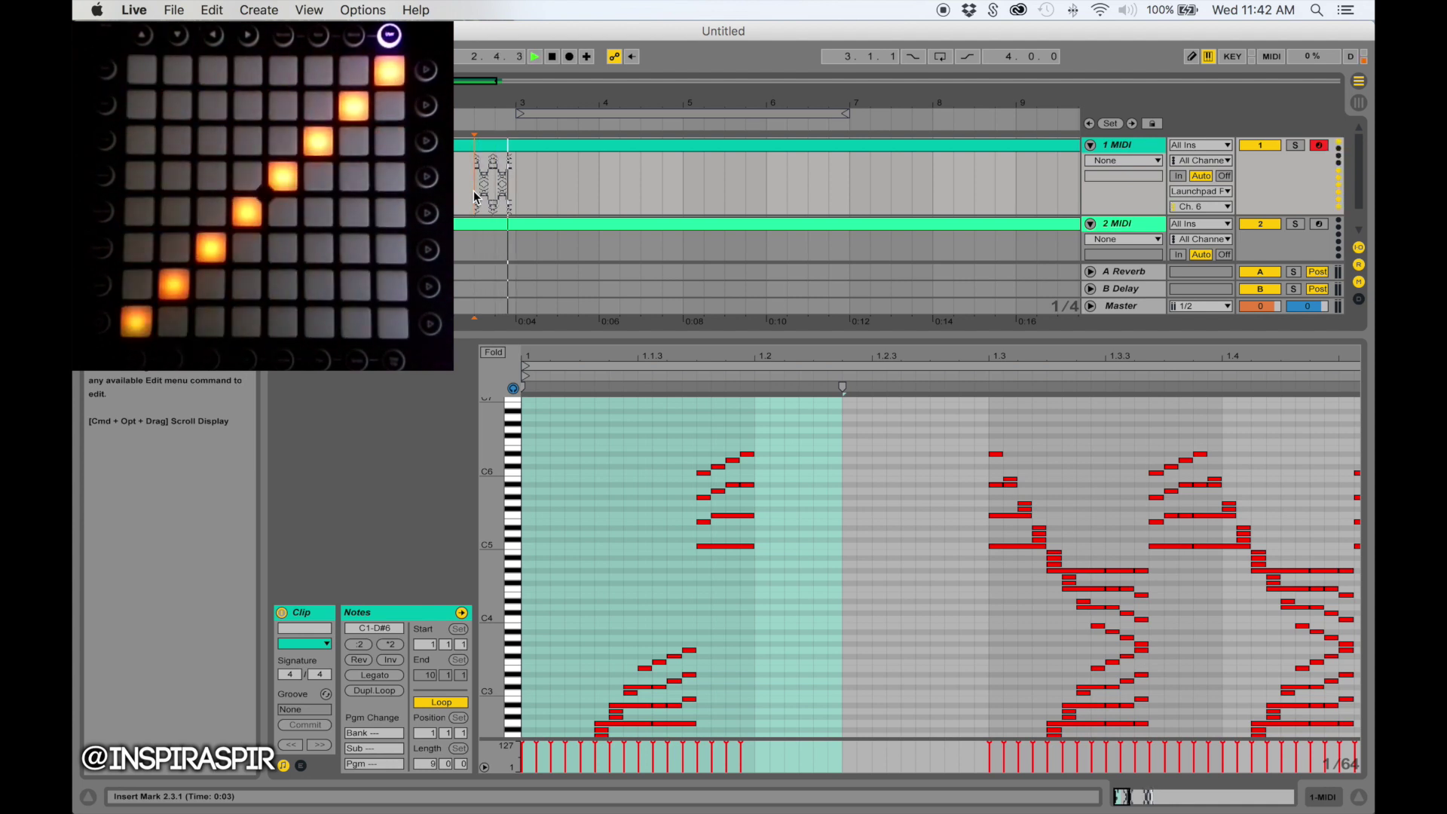
{"action": "key", "text": "space"}
Select the 1 MIDI clip and replay its light patterns from 1.1.1 and from 1.3.1.
{"action": "left_click", "coordinate": [483, 145]}
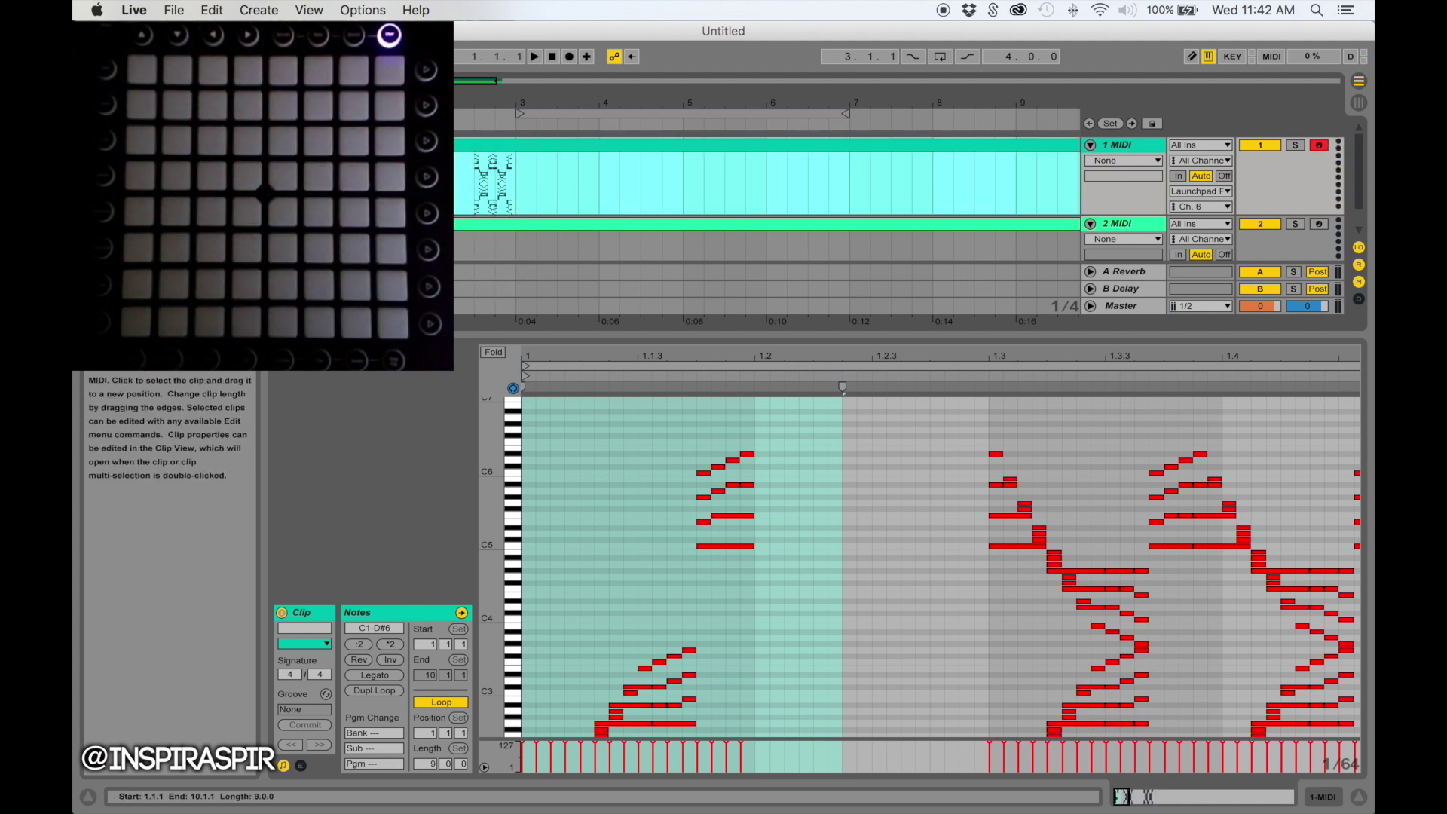
{"action": "key", "text": "space"}
{"action": "key", "text": "space"}
{"action": "key", "text": "space"}
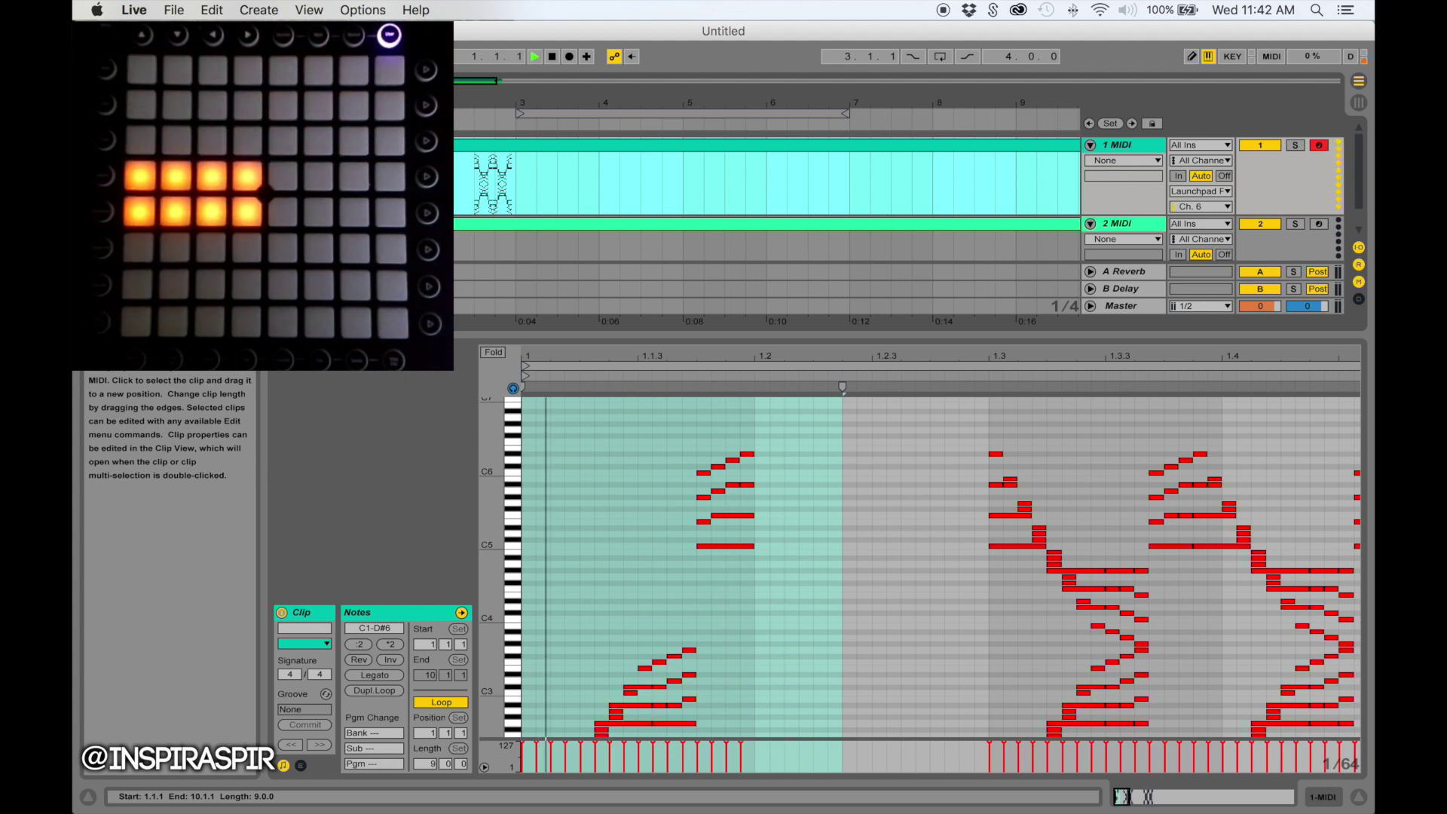
{"action": "key", "text": "space"}
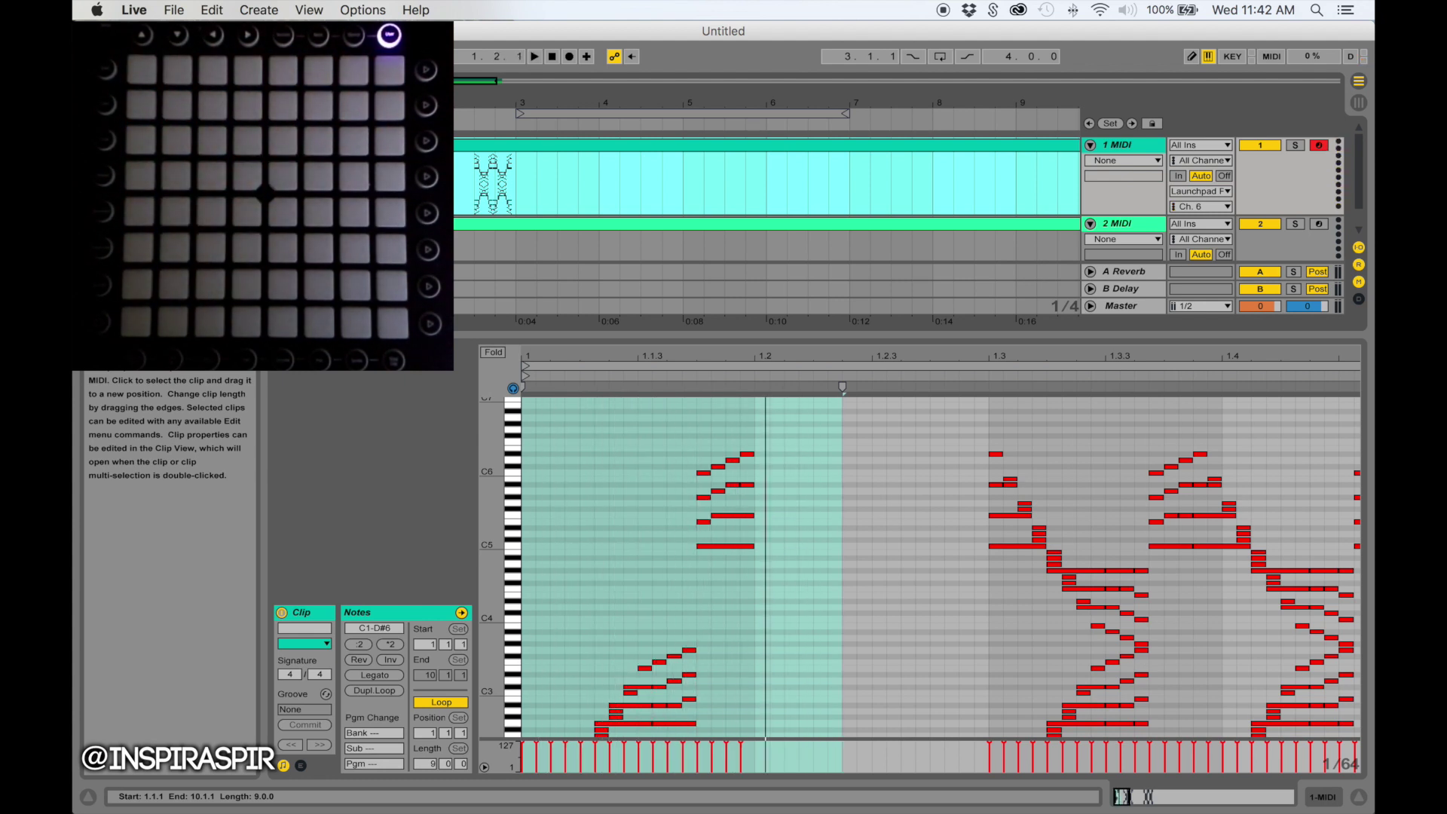
{"action": "scroll", "coordinate": [766, 197], "scroll_direction": "down", "scroll_amount": 1}
{"action": "scroll", "coordinate": [766, 198], "scroll_direction": "up", "scroll_amount": 1}
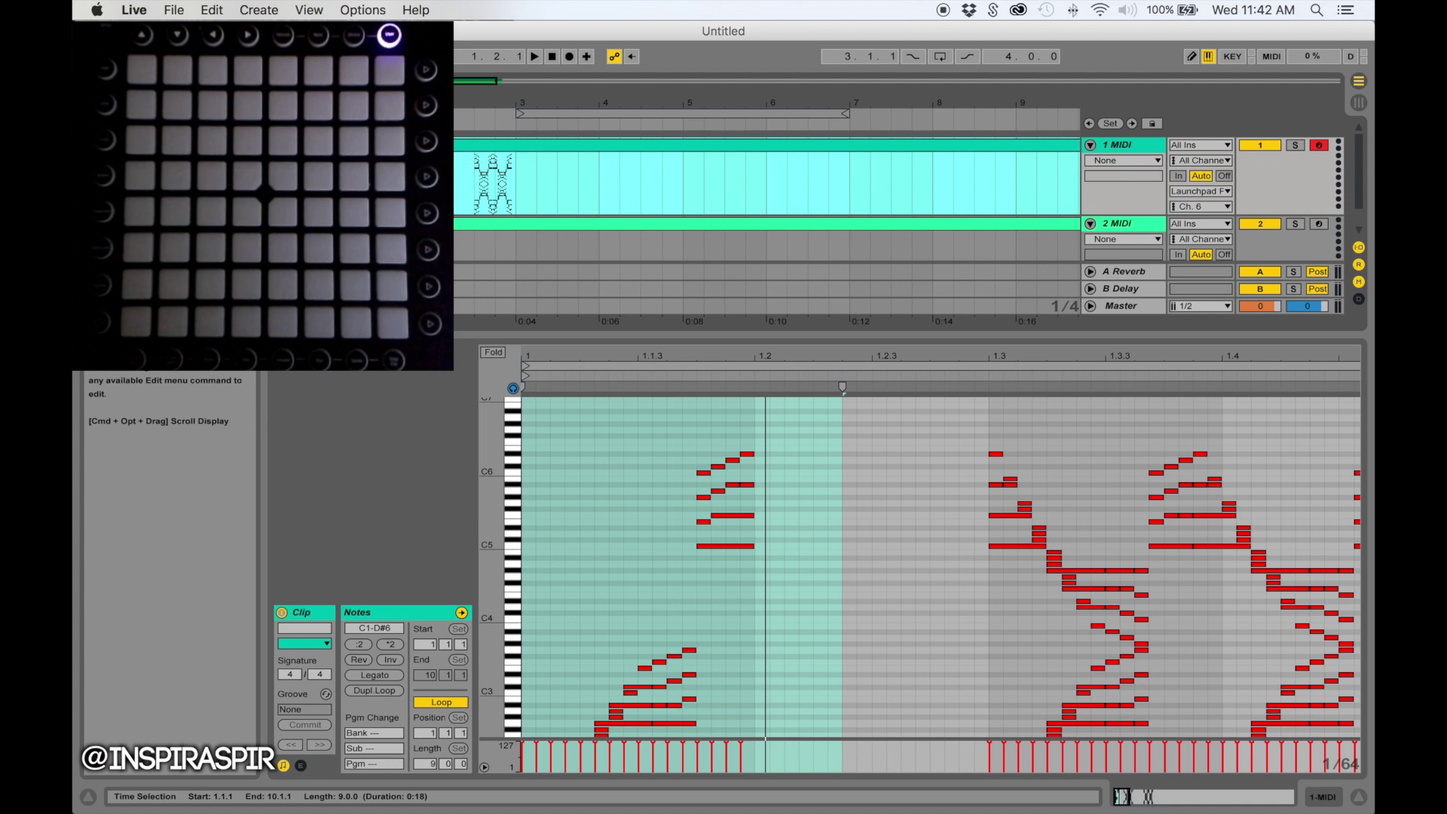
{"action": "left_click", "coordinate": [391, 184]}
{"action": "key", "text": "space"}
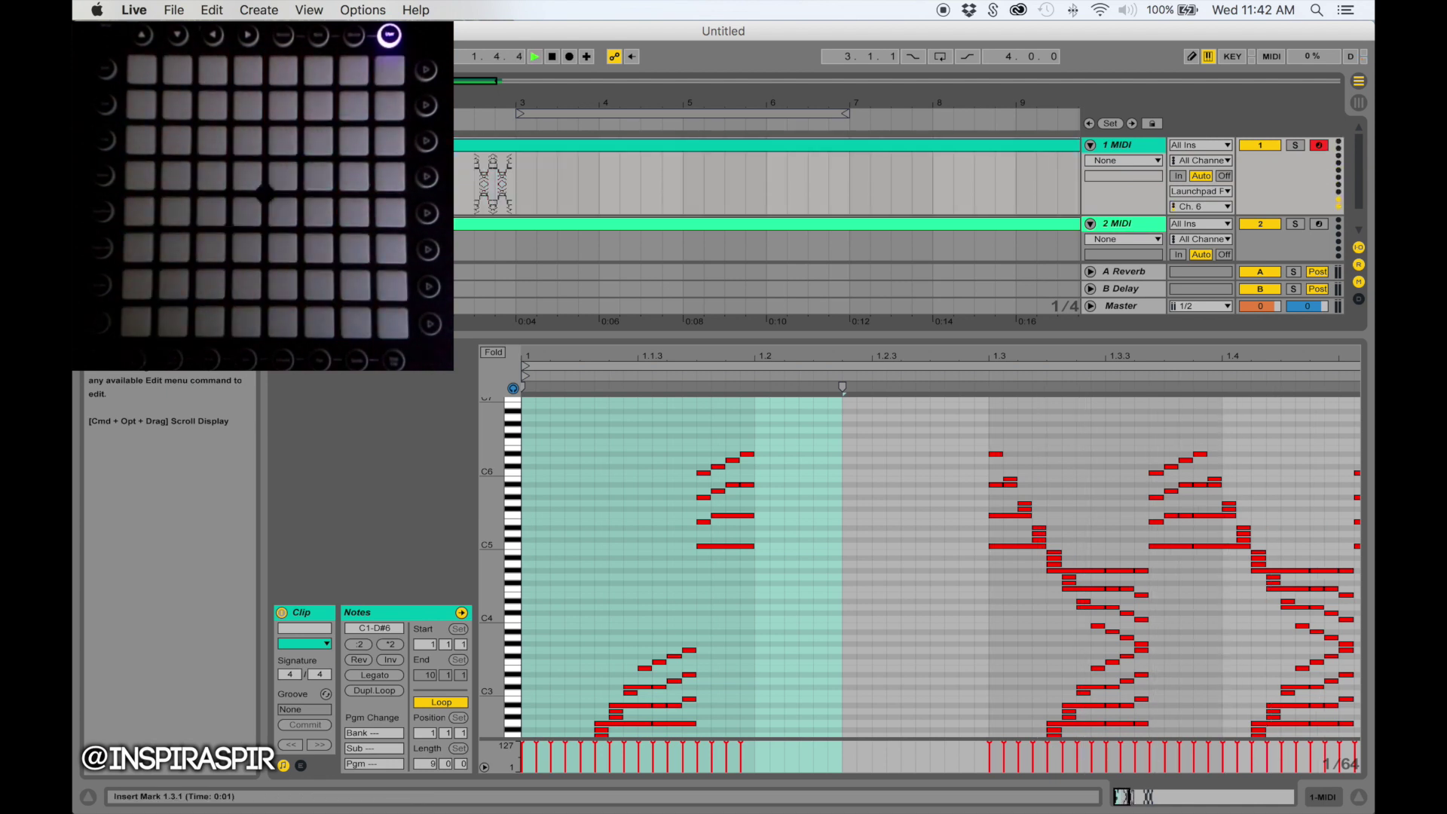
{"action": "key", "text": "space"}
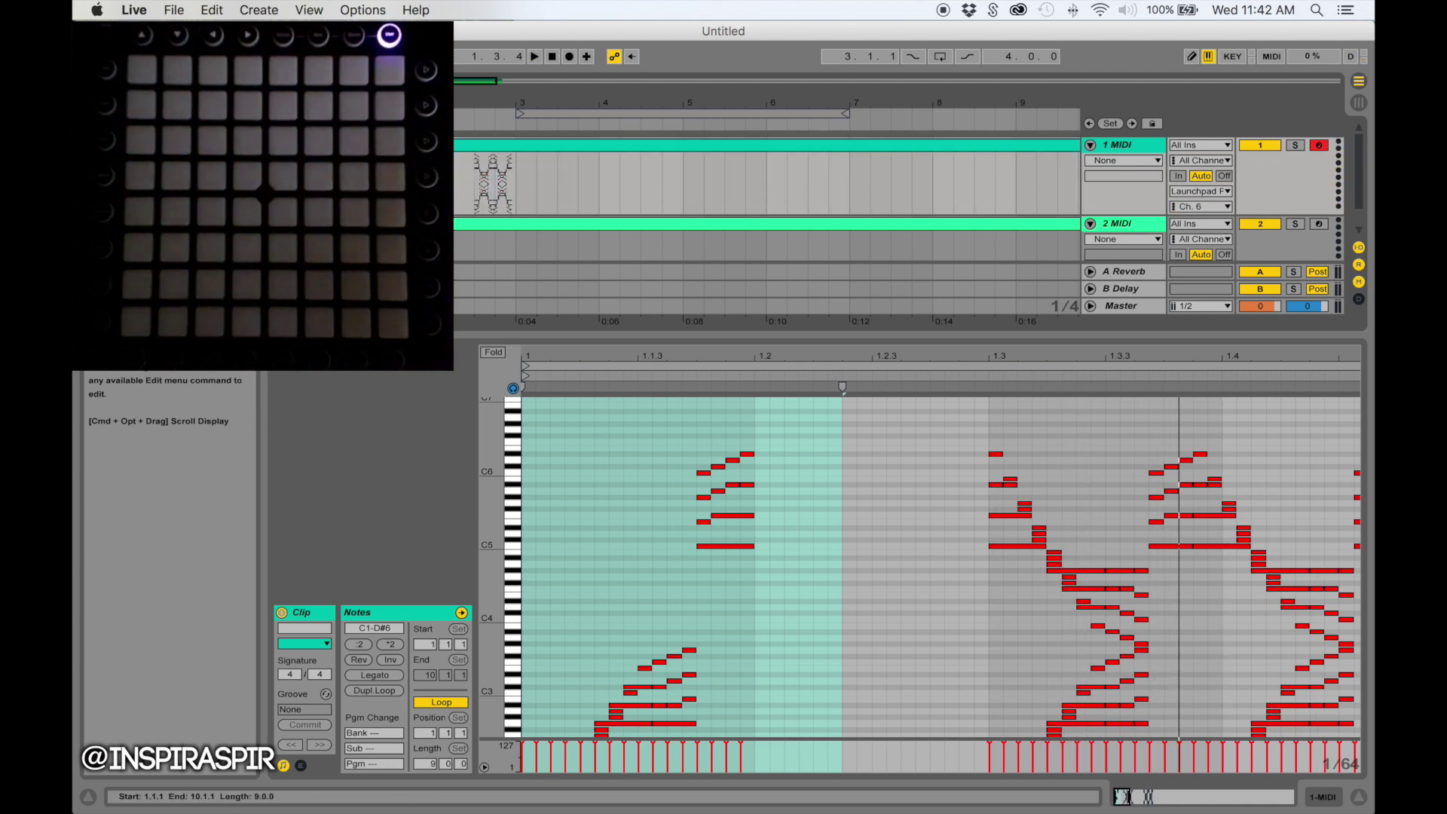
Solo the 2 MIDI track and open its empty clip for note editing.
{"action": "scroll", "coordinate": [767, 200], "scroll_direction": "down", "scroll_amount": 1}
{"action": "left_click_drag", "start_coordinate": [624, 342], "coordinate": [638, 532]}
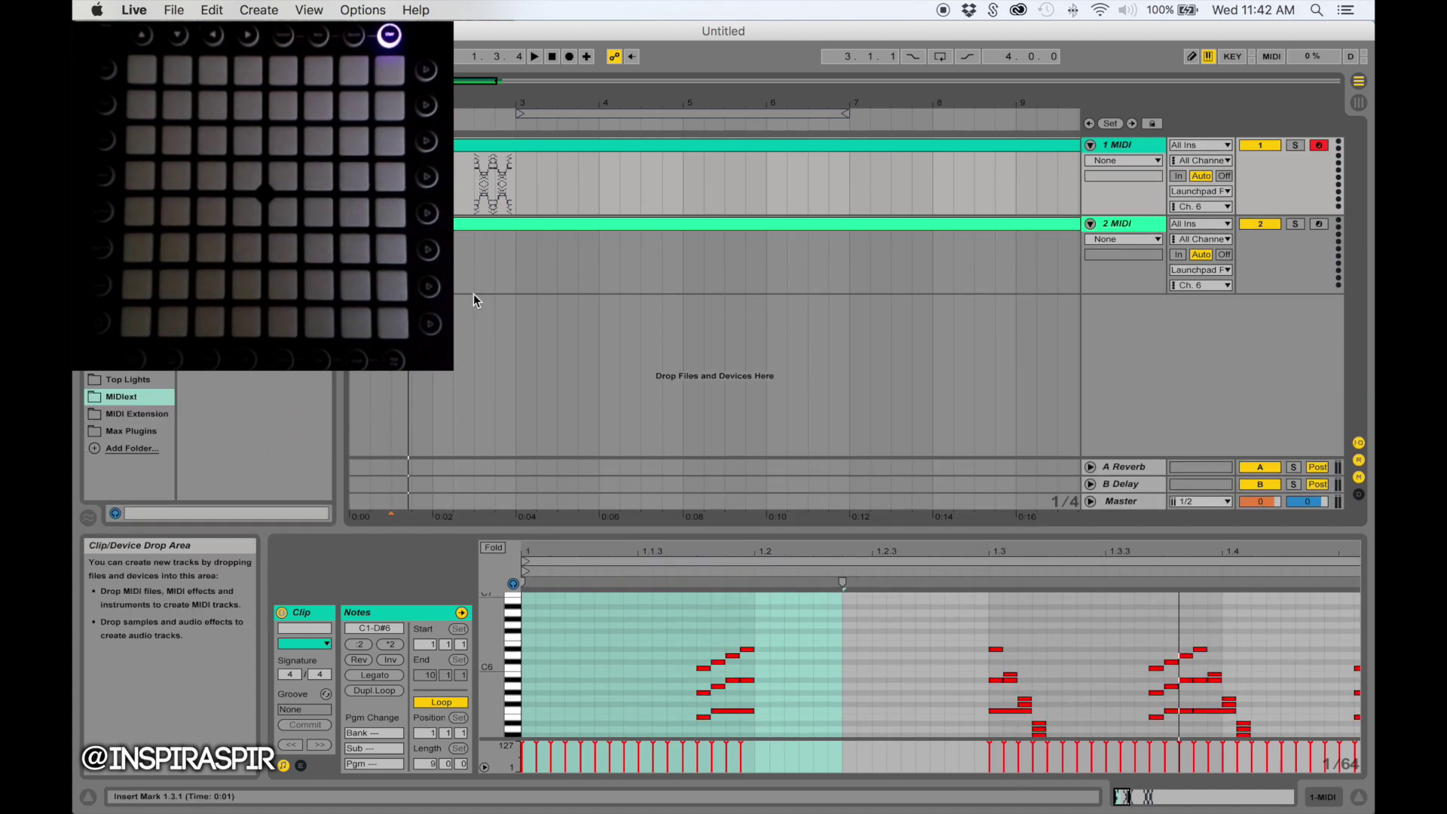
{"action": "left_click", "coordinate": [732, 225]}
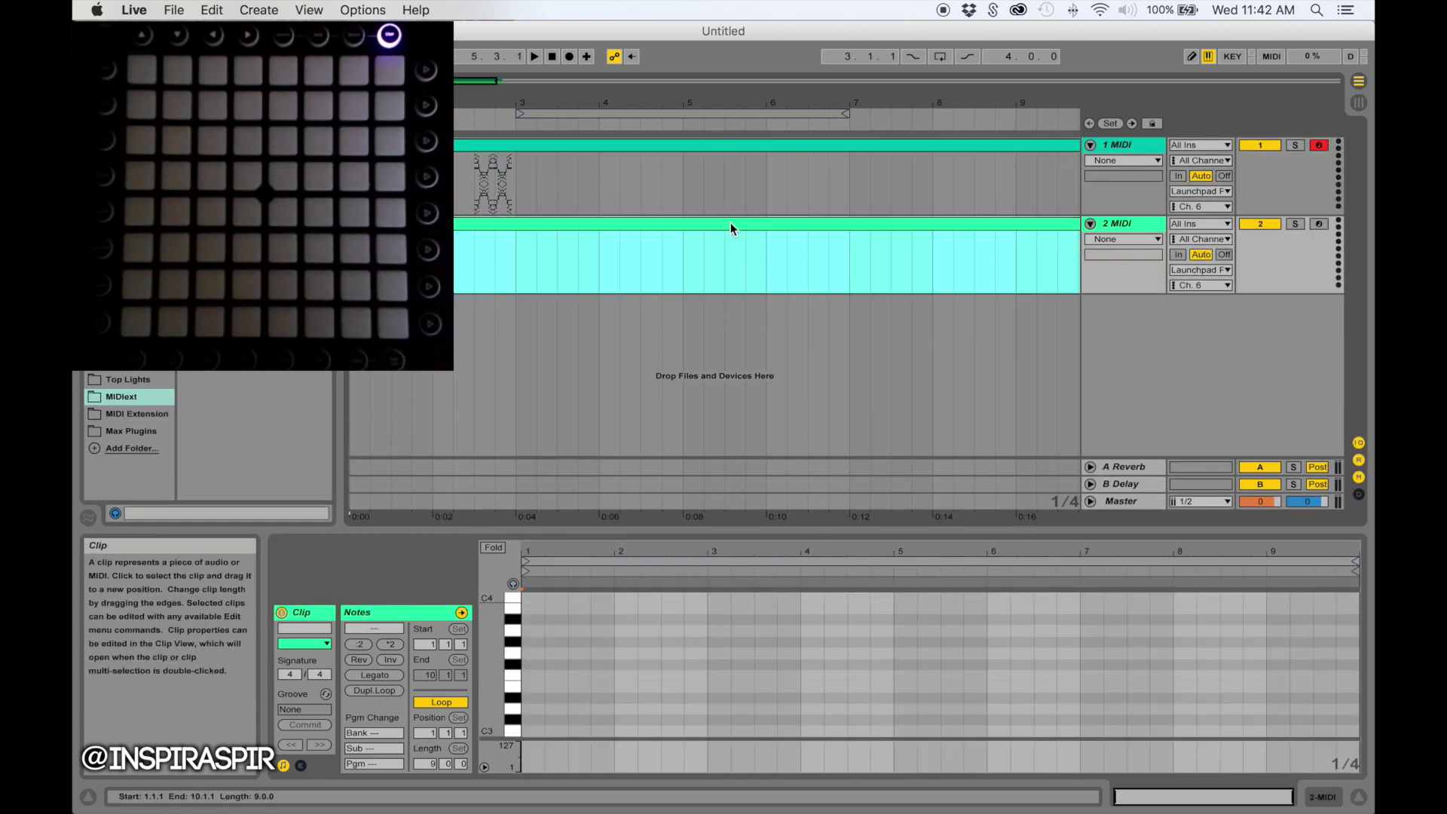
{"action": "key", "text": "minus"}
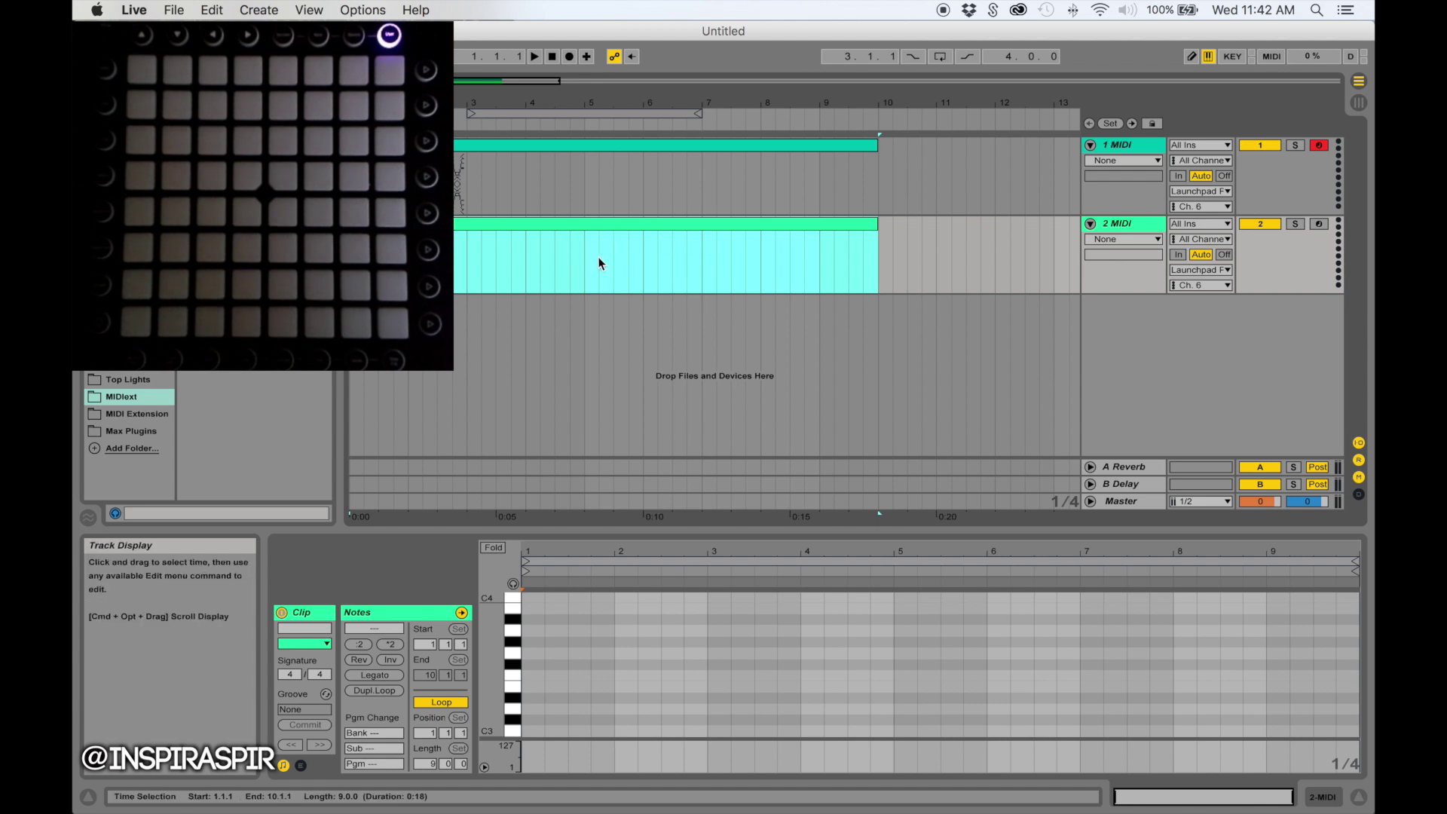
{"action": "left_click", "coordinate": [457, 161]}
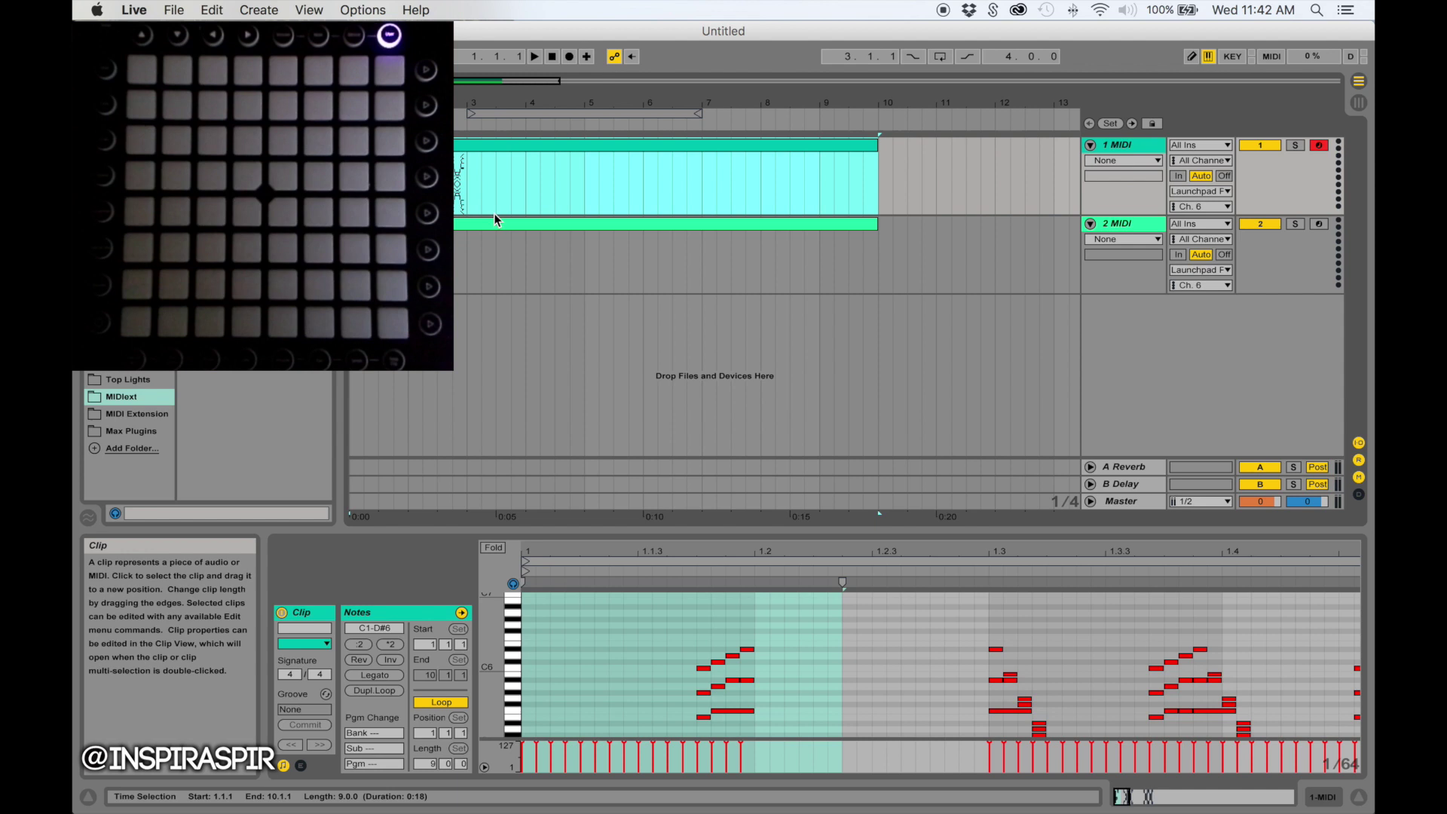
{"action": "left_click", "coordinate": [1295, 224]}
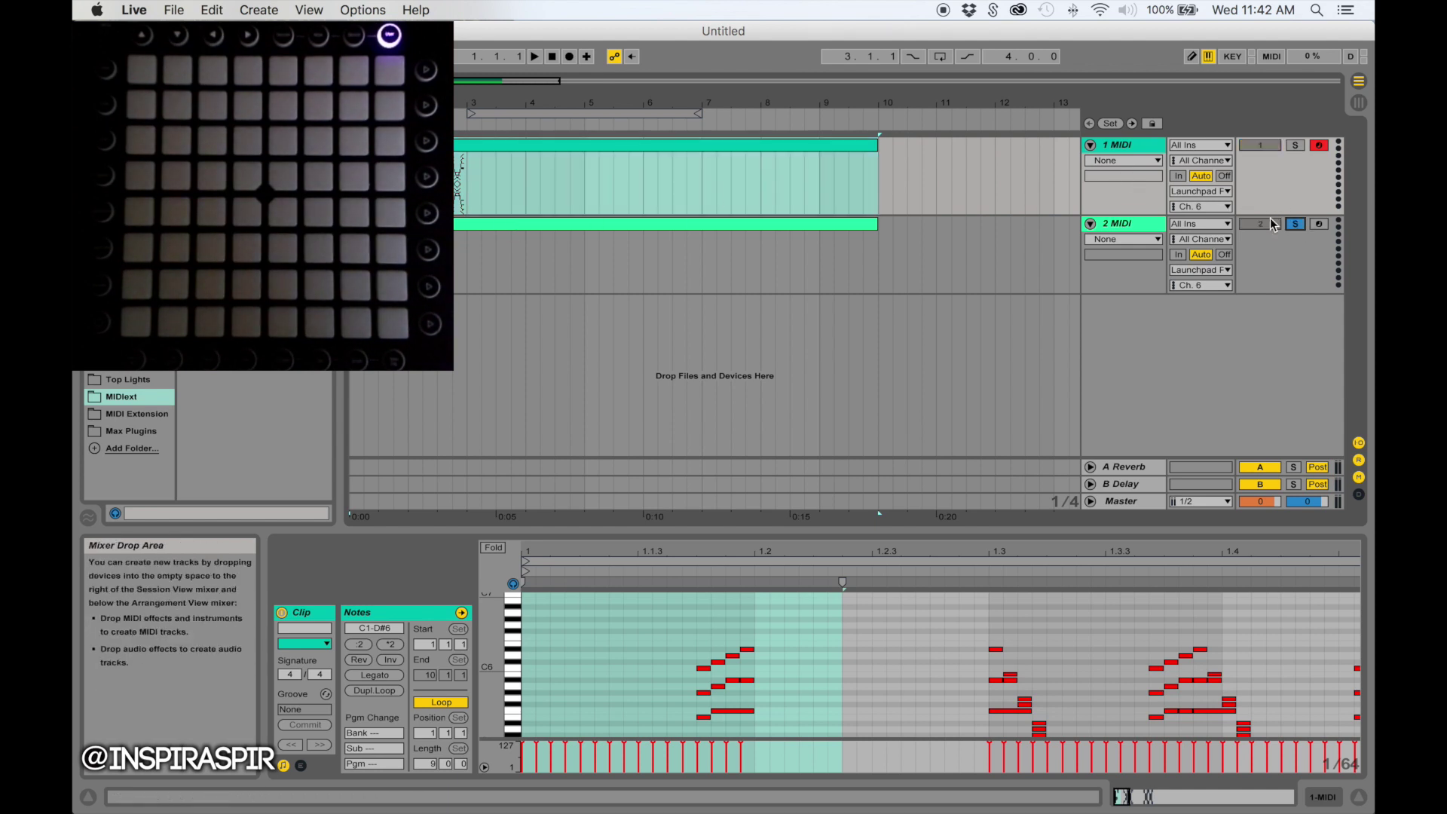
{"action": "left_click", "coordinate": [469, 226]}
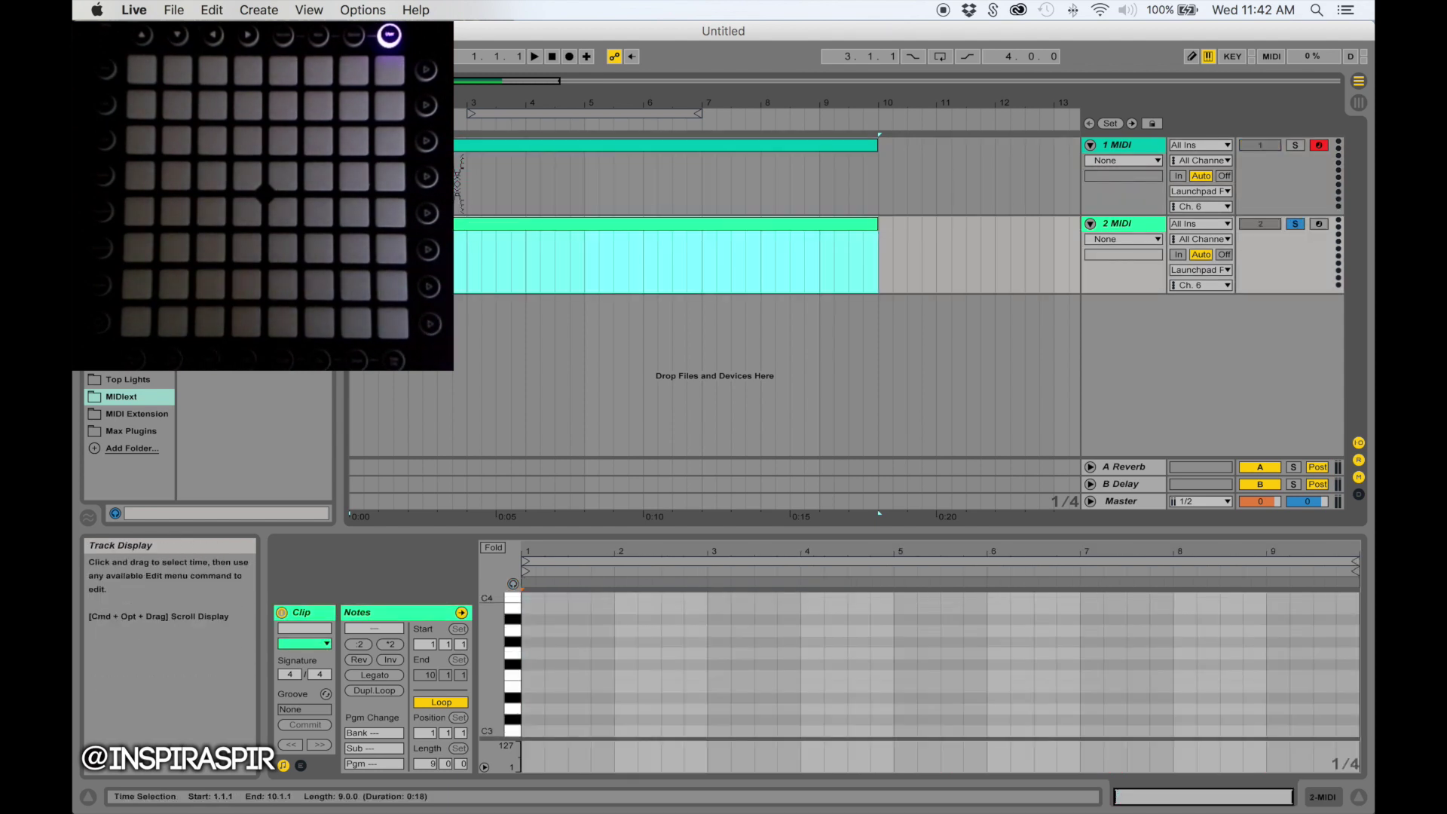
Enlarge the empty clip's note editor to a 1/32 grid from bar 1 and turn on MIDI note preview.
{"action": "left_click_drag", "start_coordinate": [605, 534], "coordinate": [658, 32]}
{"action": "left_click_drag", "start_coordinate": [1136, 791], "coordinate": [1126, 798]}
{"action": "scroll", "coordinate": [852, 486], "scroll_direction": "left", "scroll_amount": 5}
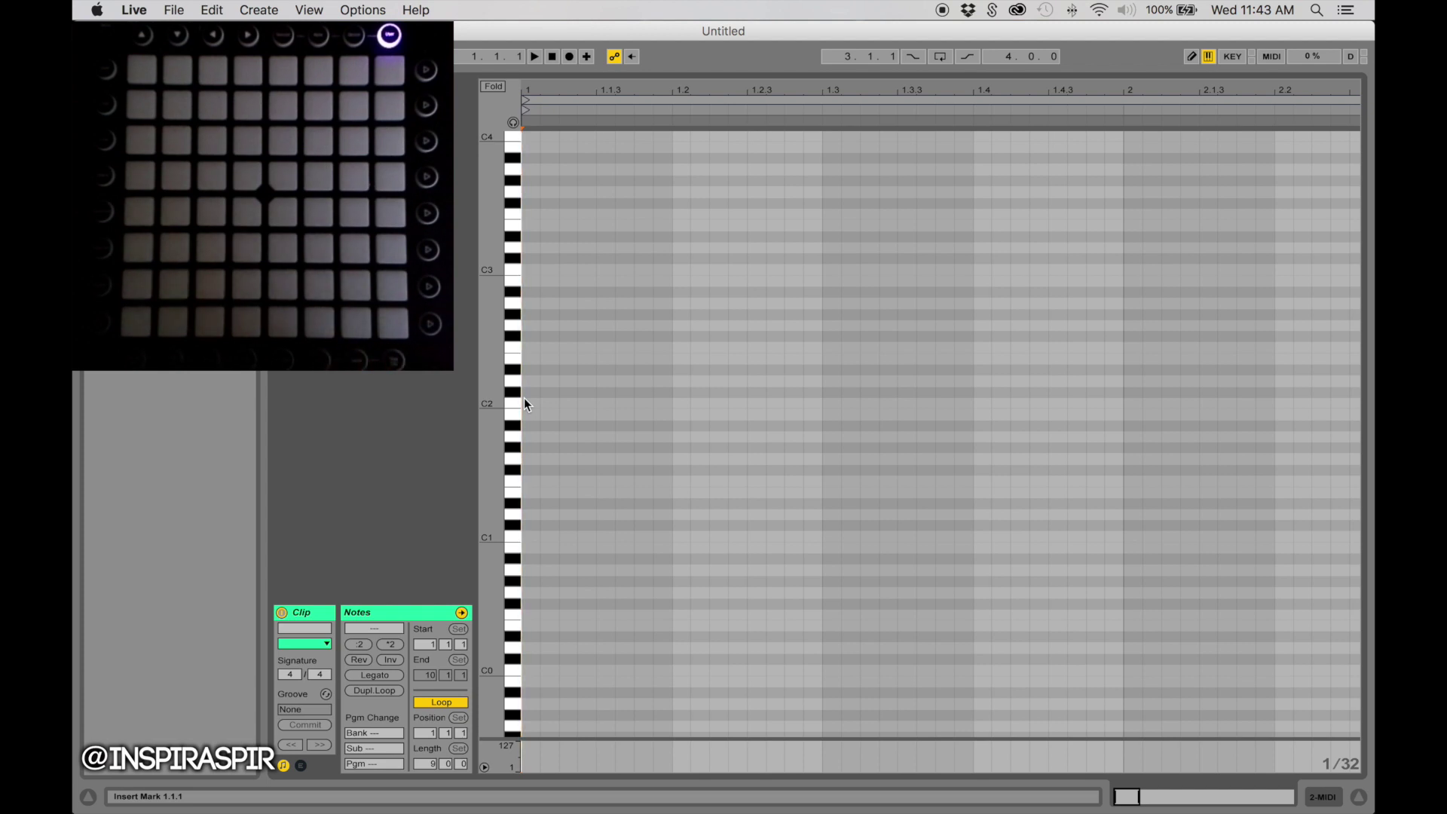
{"action": "left_click", "coordinate": [513, 122]}
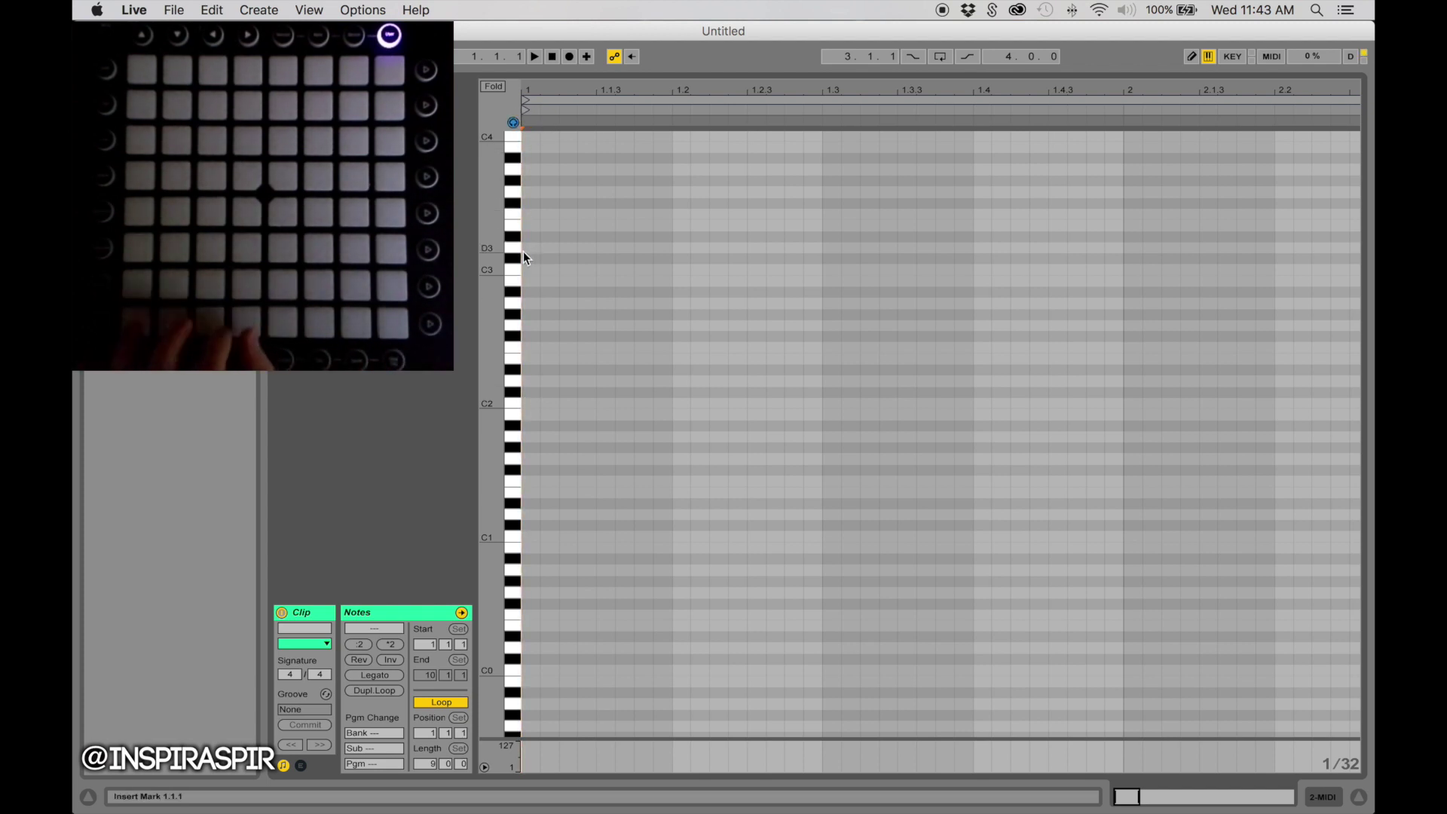
Arm the 2 MIDI track for recording and return its note editor to full height.
{"action": "left_click_drag", "start_coordinate": [727, 69], "coordinate": [735, 461]}
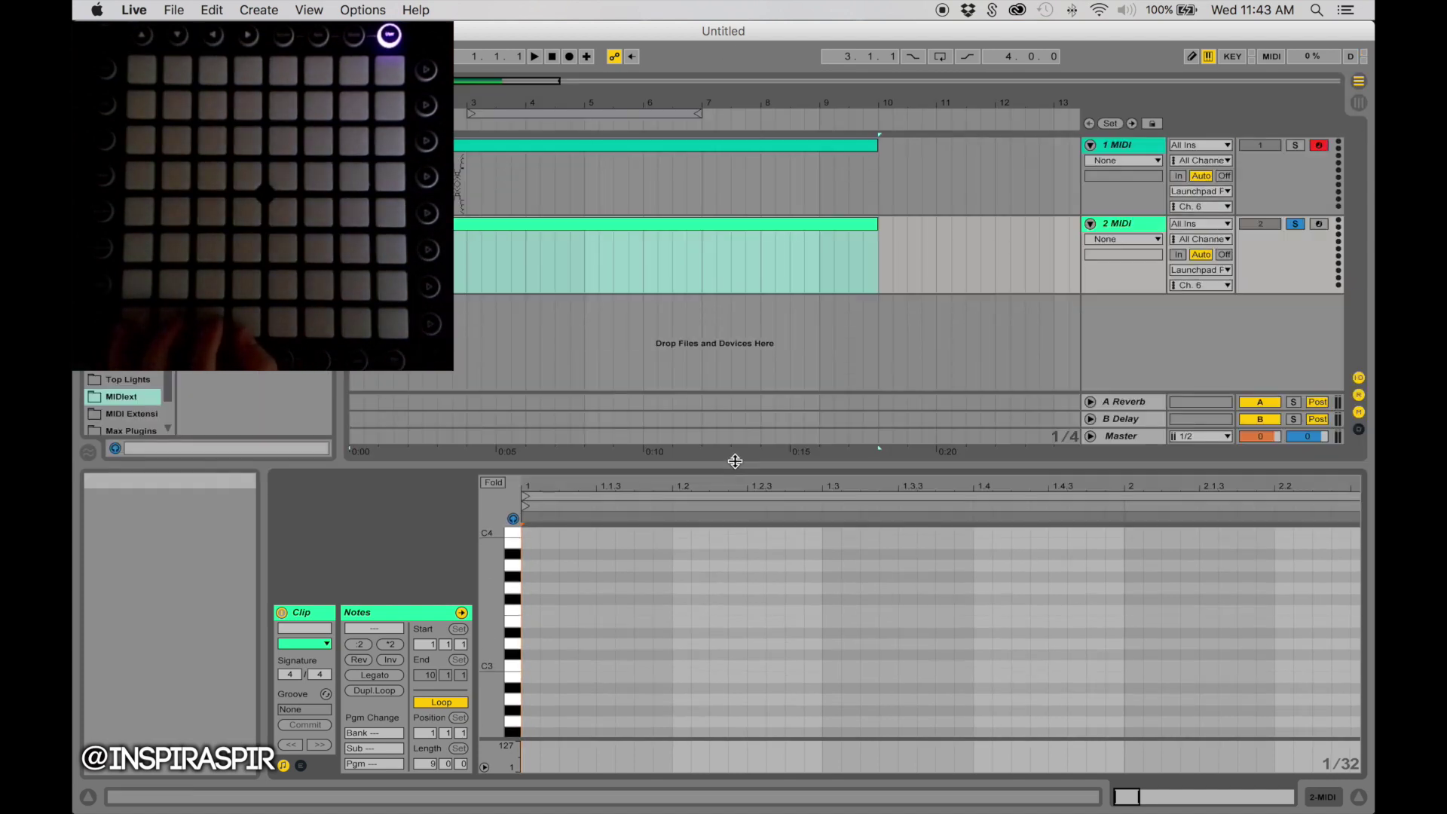
{"action": "left_click", "coordinate": [1319, 224]}
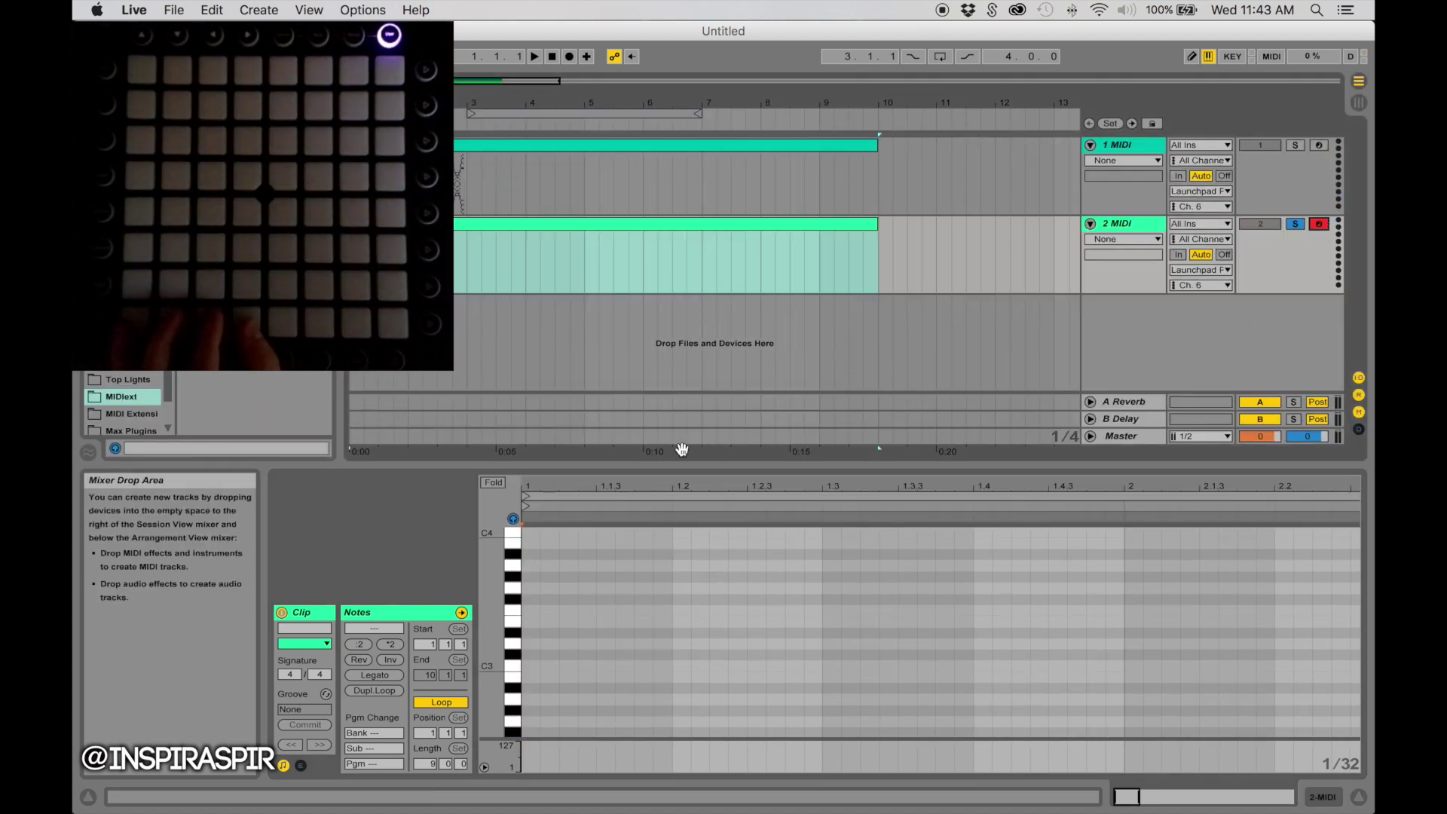
{"action": "left_click_drag", "start_coordinate": [717, 467], "coordinate": [720, 330]}
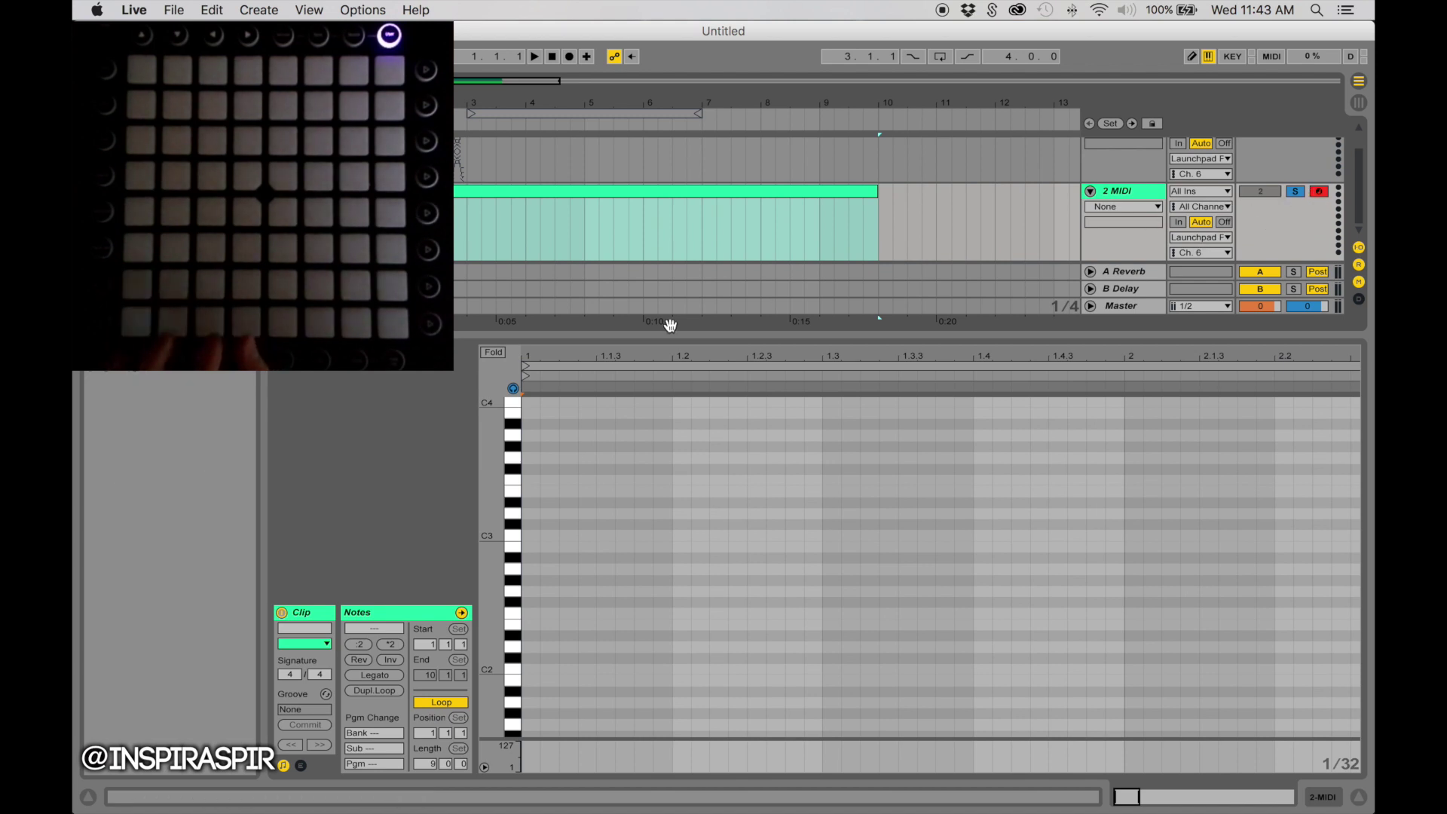
{"action": "left_click_drag", "start_coordinate": [556, 332], "coordinate": [627, 19]}
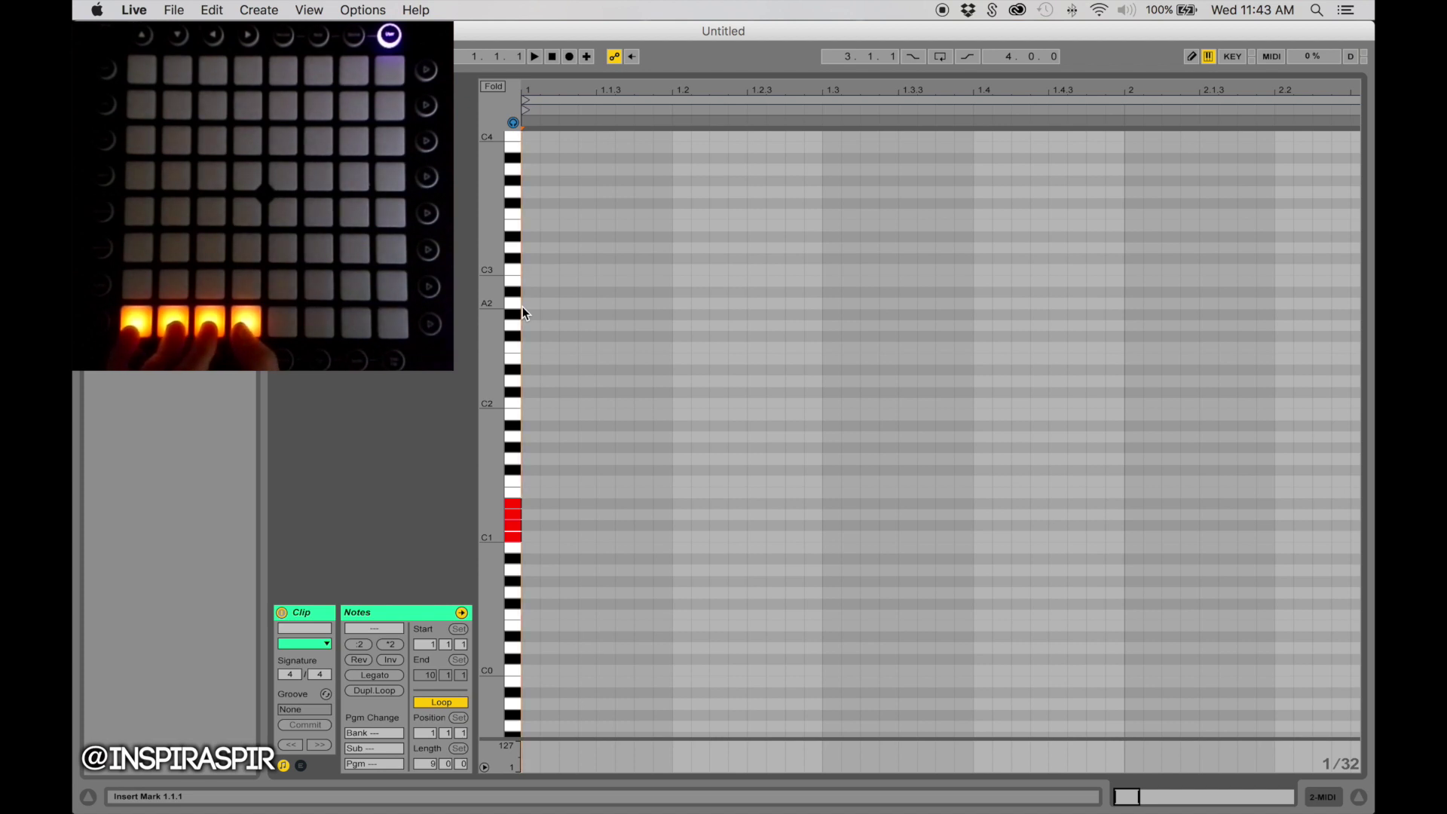
Try step-recording four rising four-note groups from C1 to D#2 at 1/32 steps, play them back and clear them.
{"action": "key", "text": "Right"}
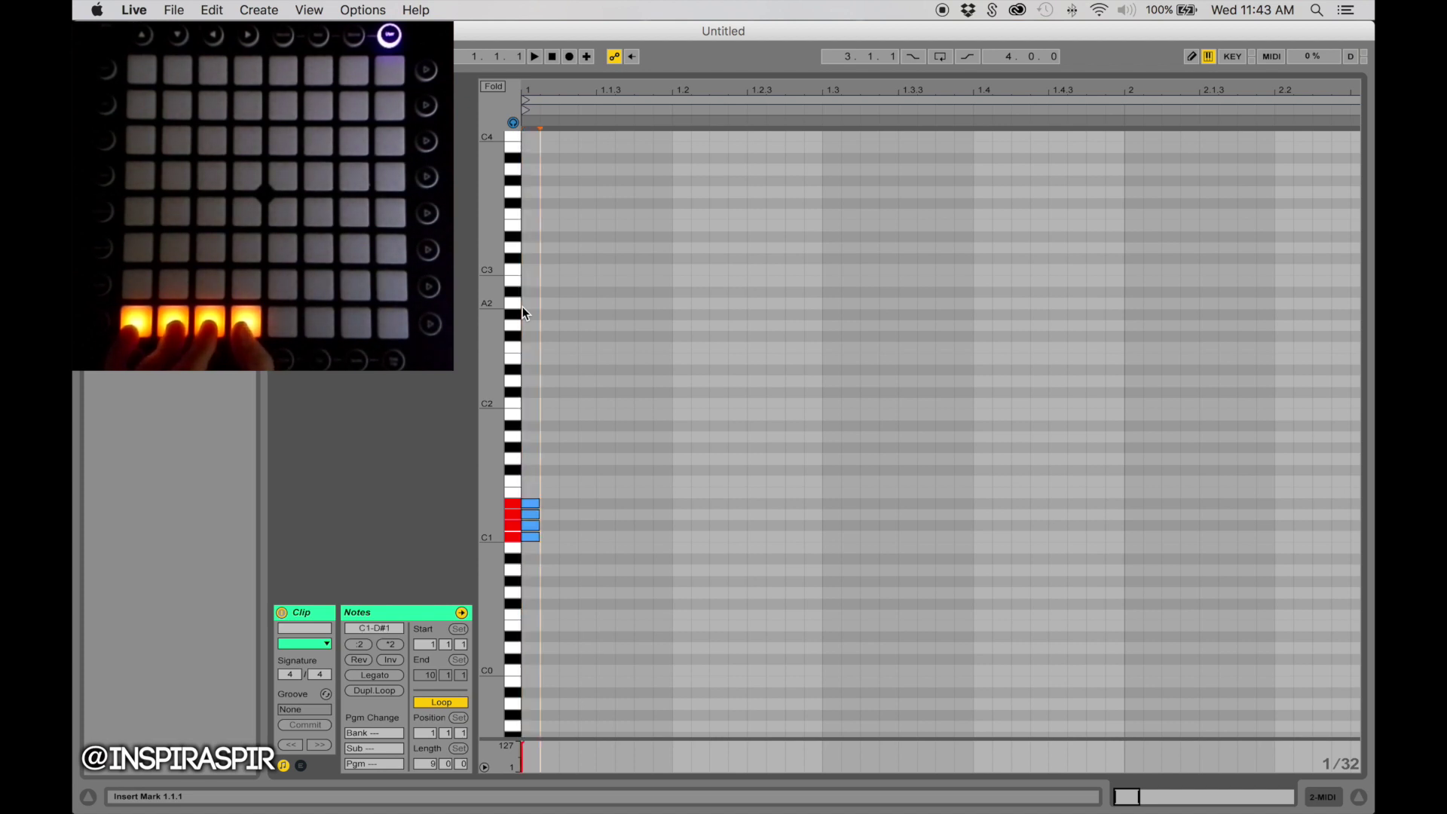
{"action": "key", "text": "space"}
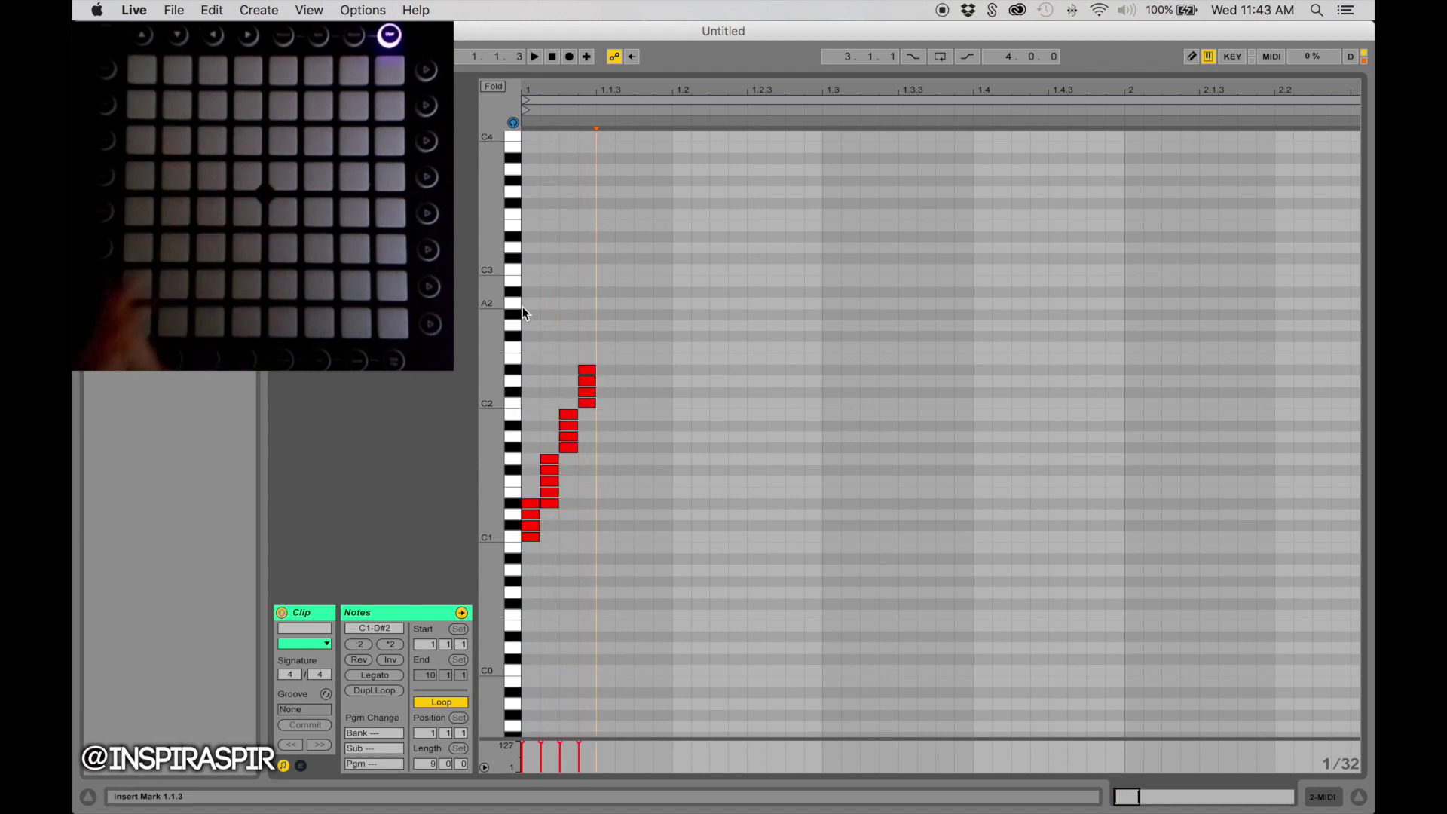
{"action": "key", "text": "space"}
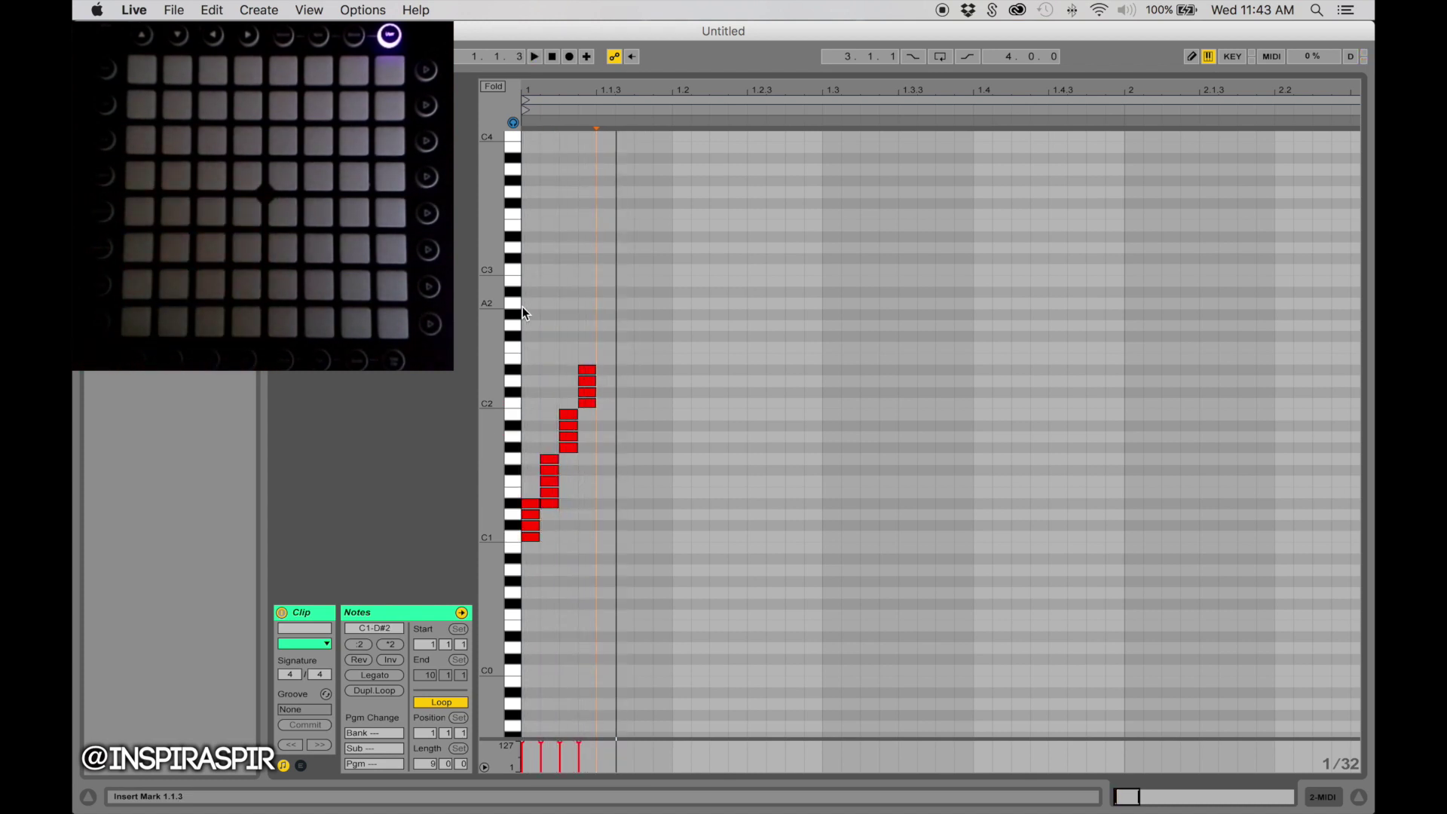
{"action": "left_click_drag", "start_coordinate": [520, 324], "coordinate": [724, 590]}
{"action": "key", "text": "Delete"}
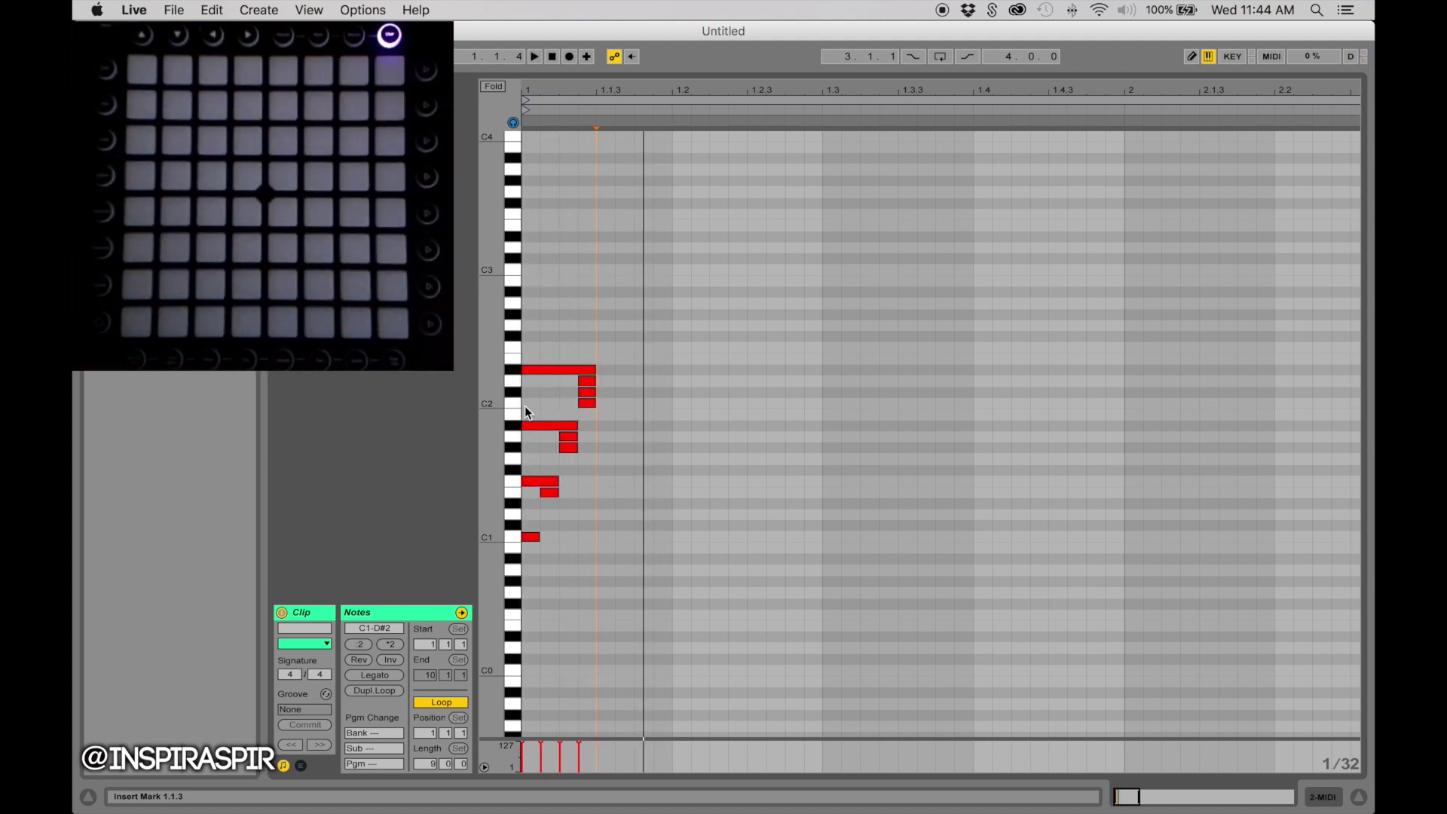
Step-record the diagonal wave pattern from 1.1.1 up to 1.2.1 with notes between C1 and E3, and play it back.
{"action": "key", "text": "space"}
{"action": "key", "text": "space"}
{"action": "key", "text": "space"}
{"action": "key", "text": "space"}
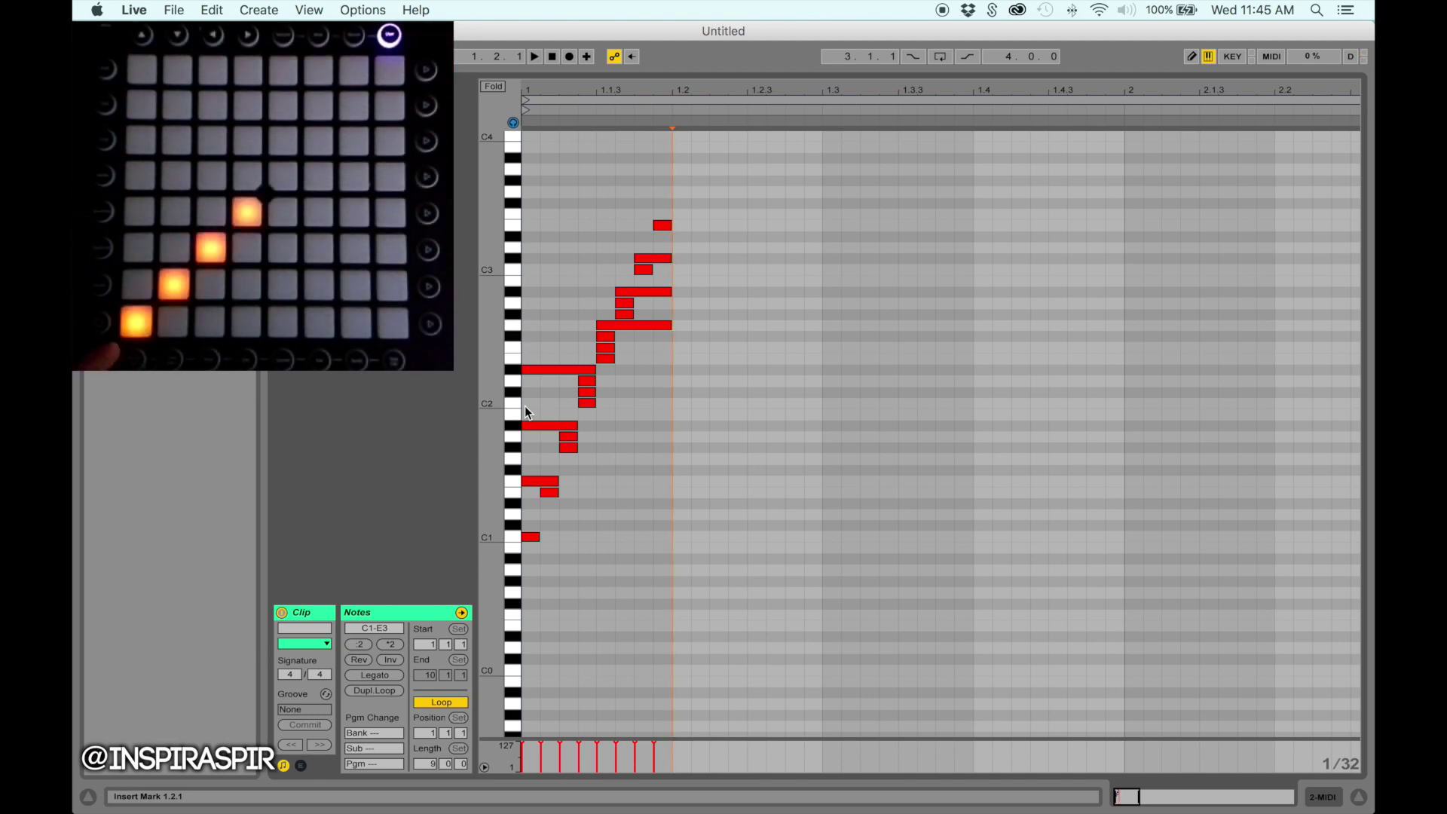
{"action": "key", "text": "space"}
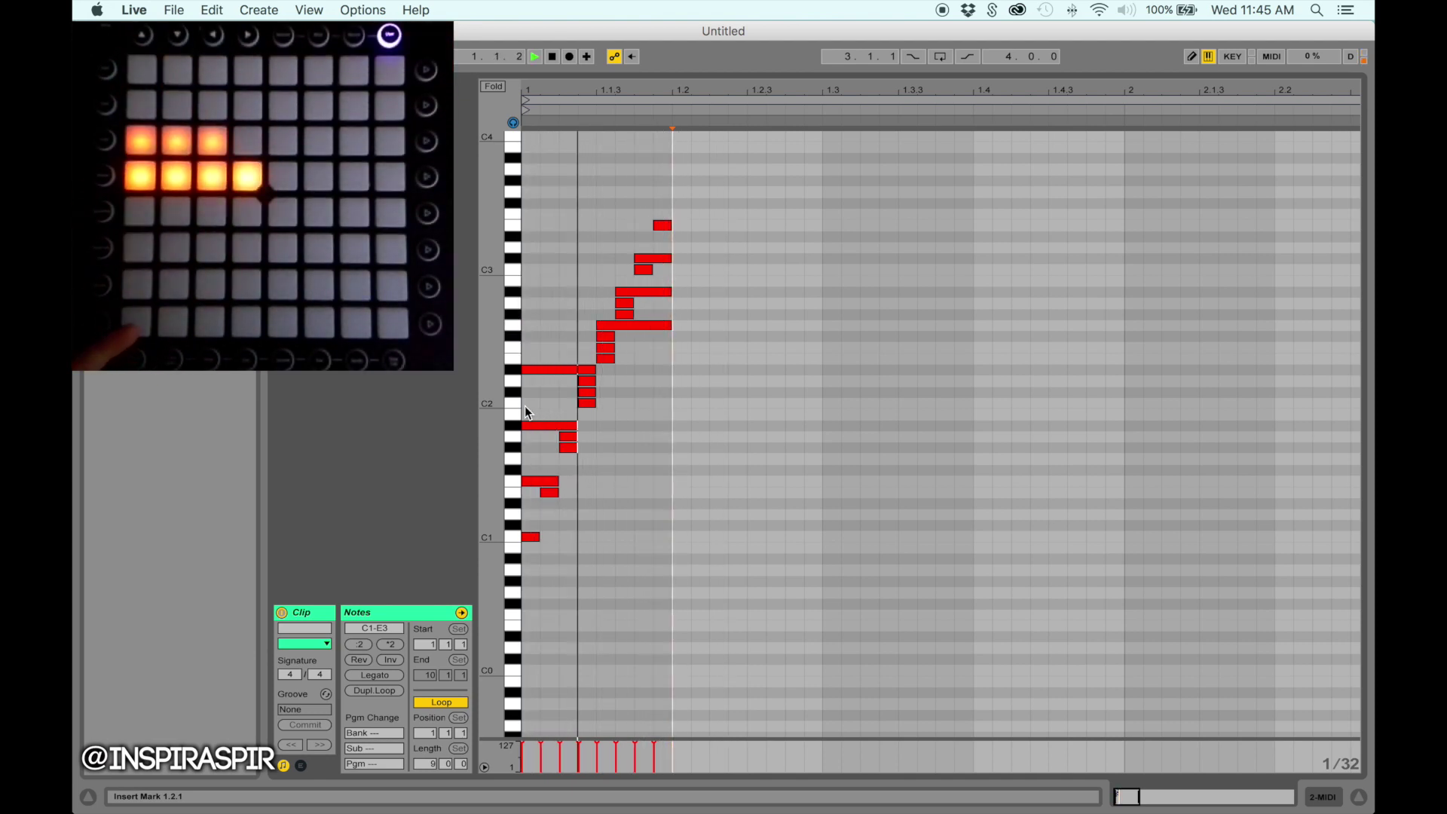
Step-record the rest of the wave up to 1.2.4, adding the C5 to D#6 notes, and play the whole pattern.
{"action": "key", "text": "space"}
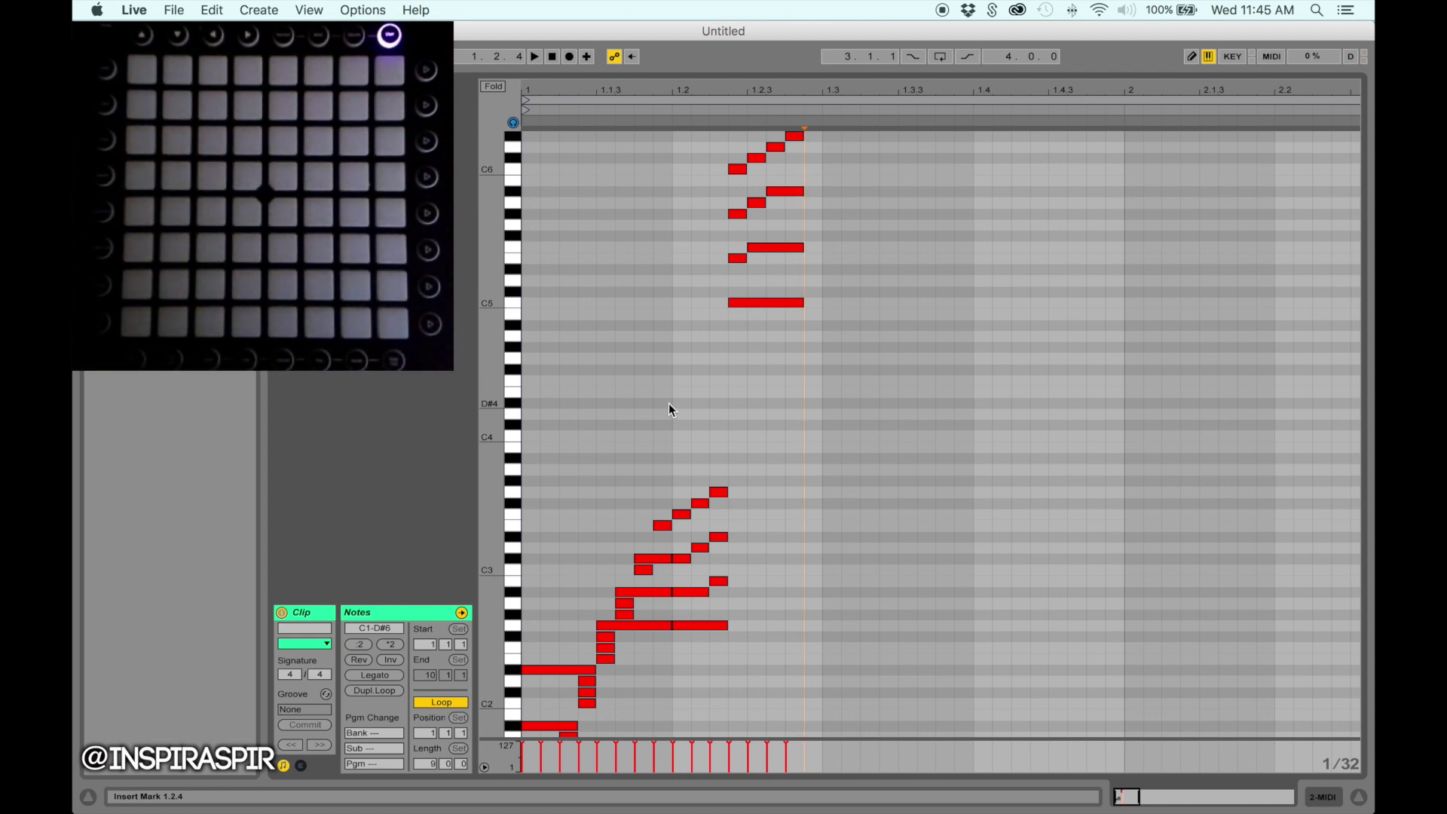
{"action": "key", "text": "space"}
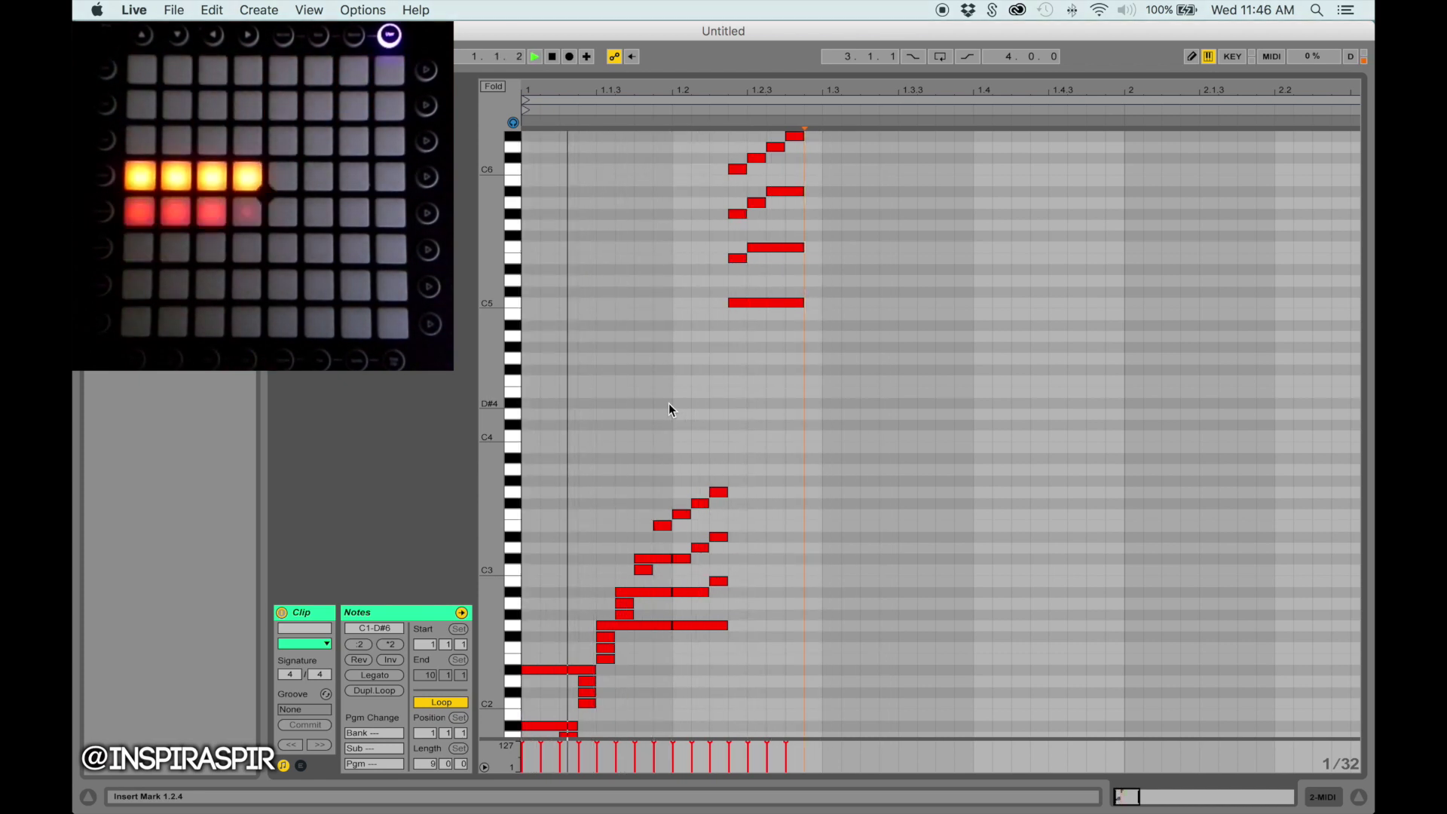
{"action": "key", "text": "space"}
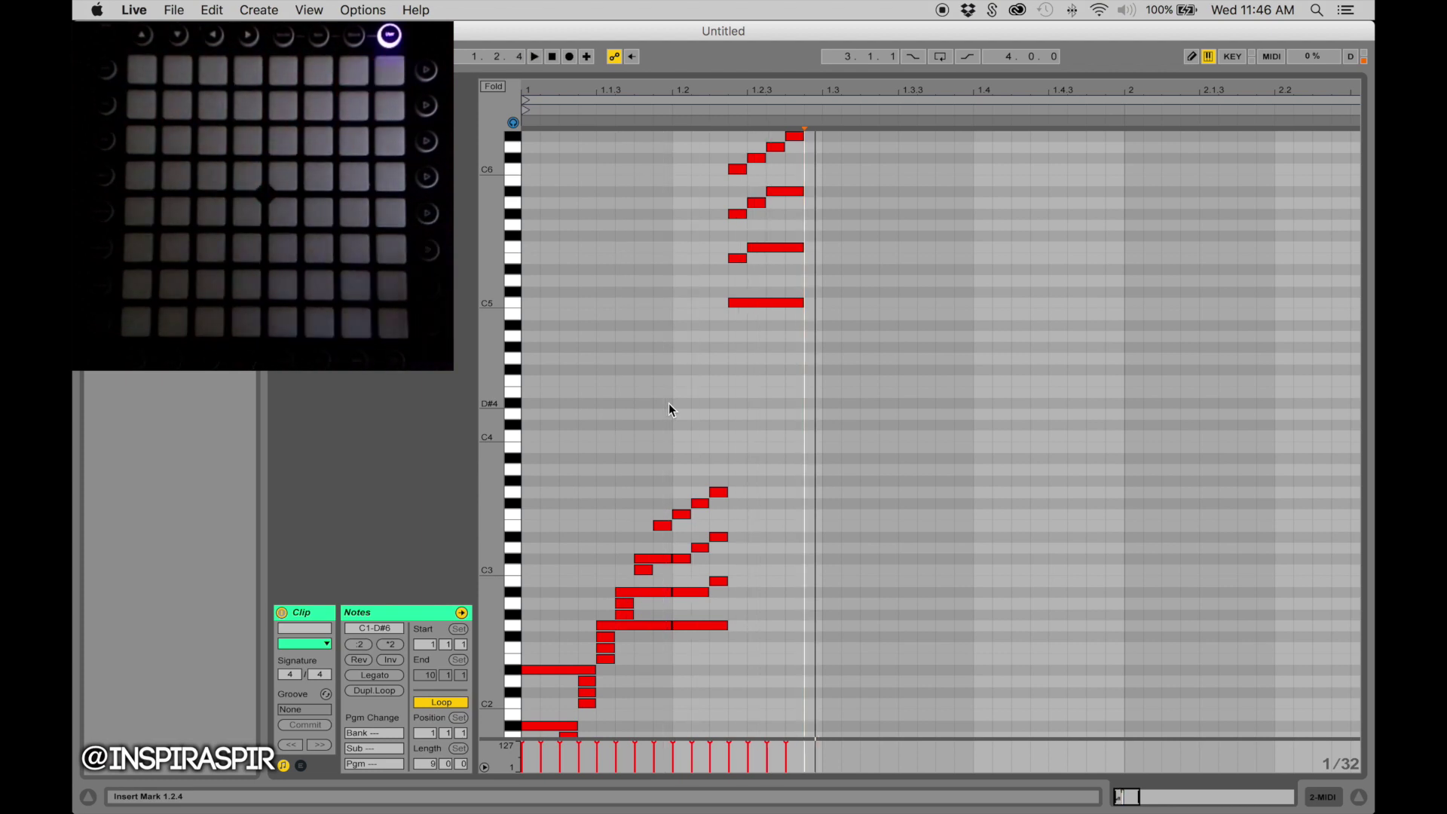
Copy the whole C1 to D#6 wave to 1.3.1 and invert the copy's pitches.
{"action": "left_click_drag", "start_coordinate": [523, 135], "coordinate": [1032, 811]}
{"action": "scroll", "coordinate": [699, 531], "scroll_direction": "down", "scroll_amount": 5}
{"action": "left_click_drag", "start_coordinate": [525, 494], "coordinate": [573, 599], "text": "shift"}
{"action": "scroll", "coordinate": [640, 503], "scroll_direction": "up", "scroll_amount": 2}
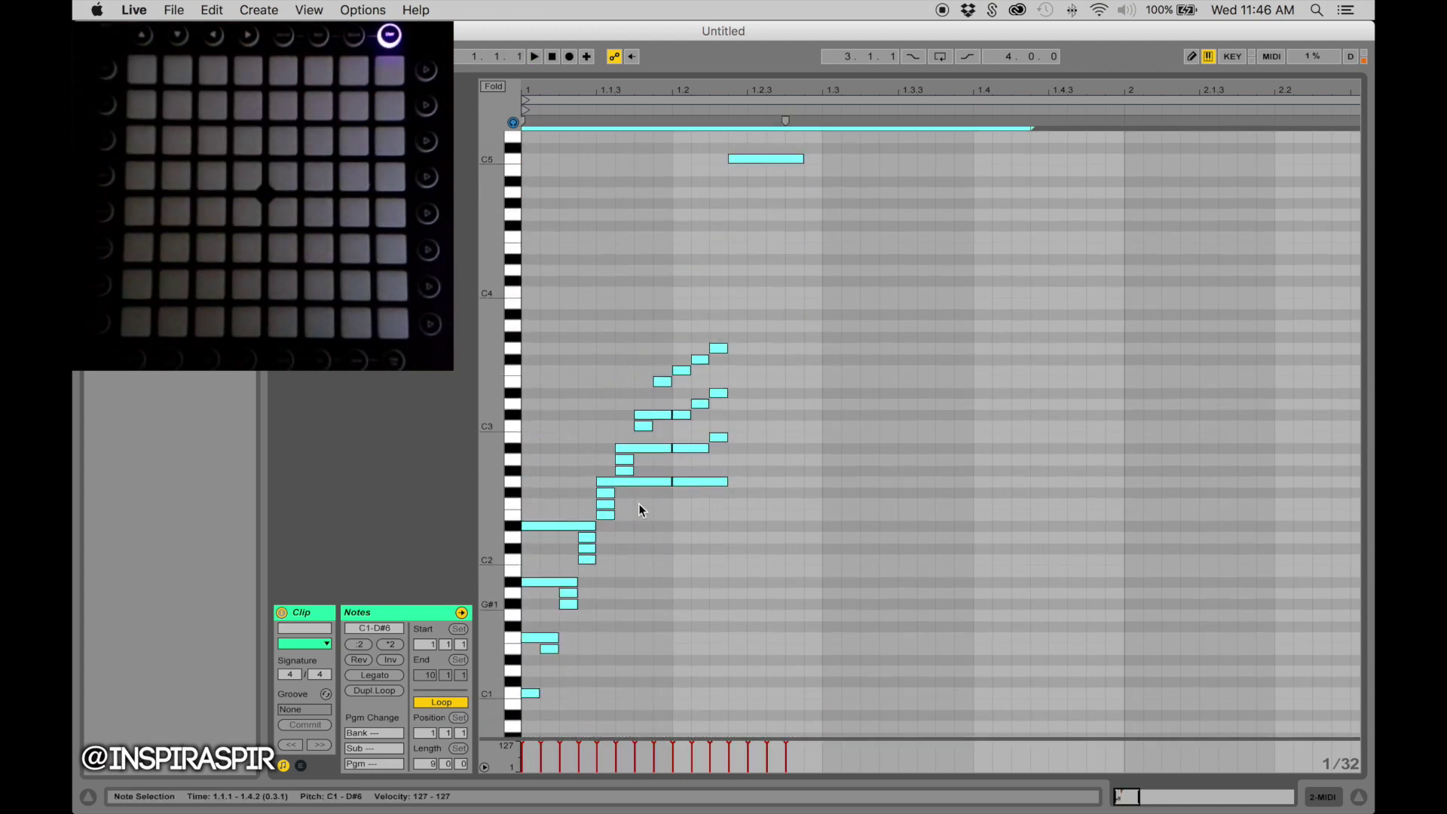
{"action": "scroll", "coordinate": [639, 504], "scroll_direction": "up", "scroll_amount": 3}
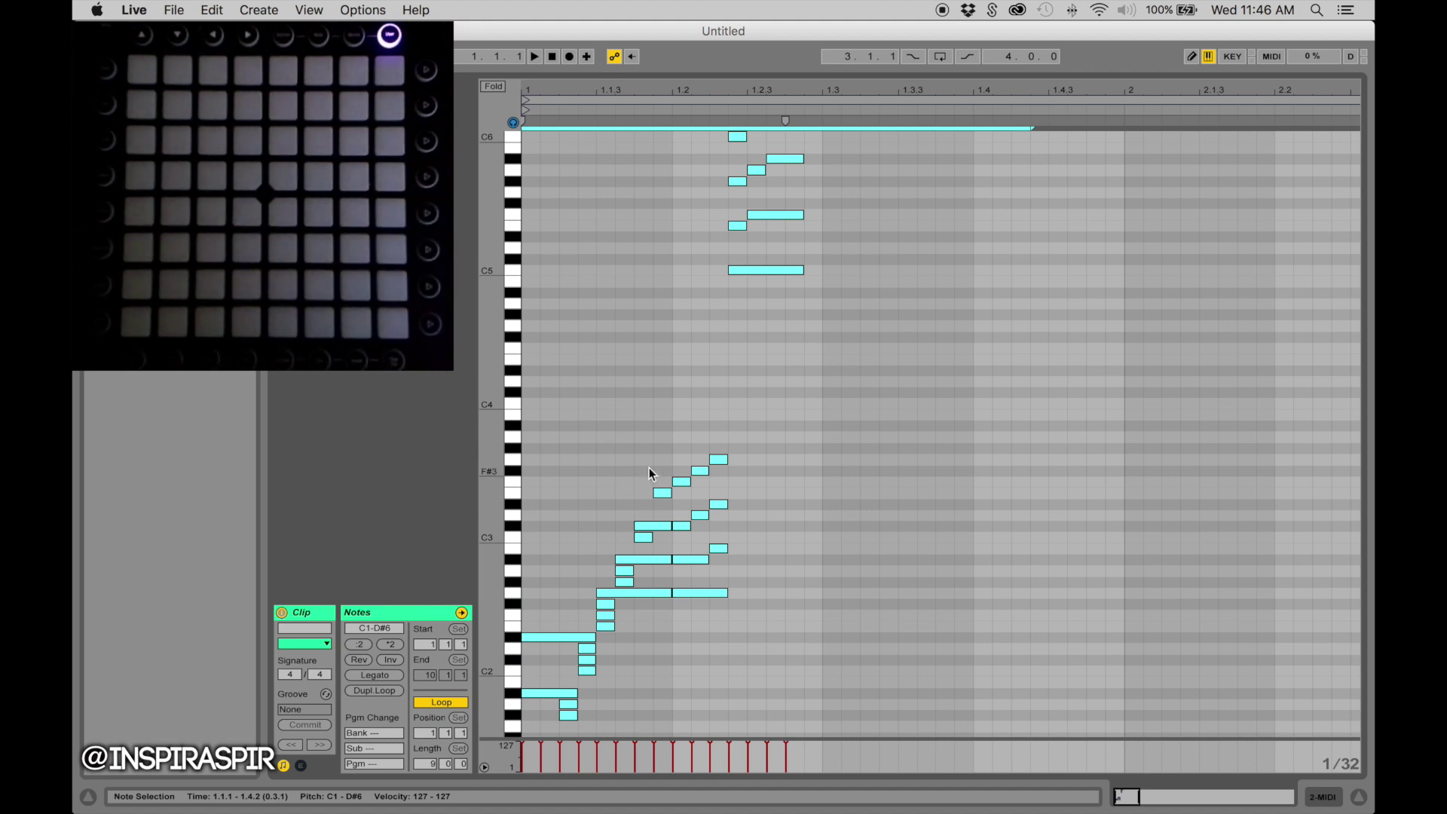
{"action": "key", "text": "space"}
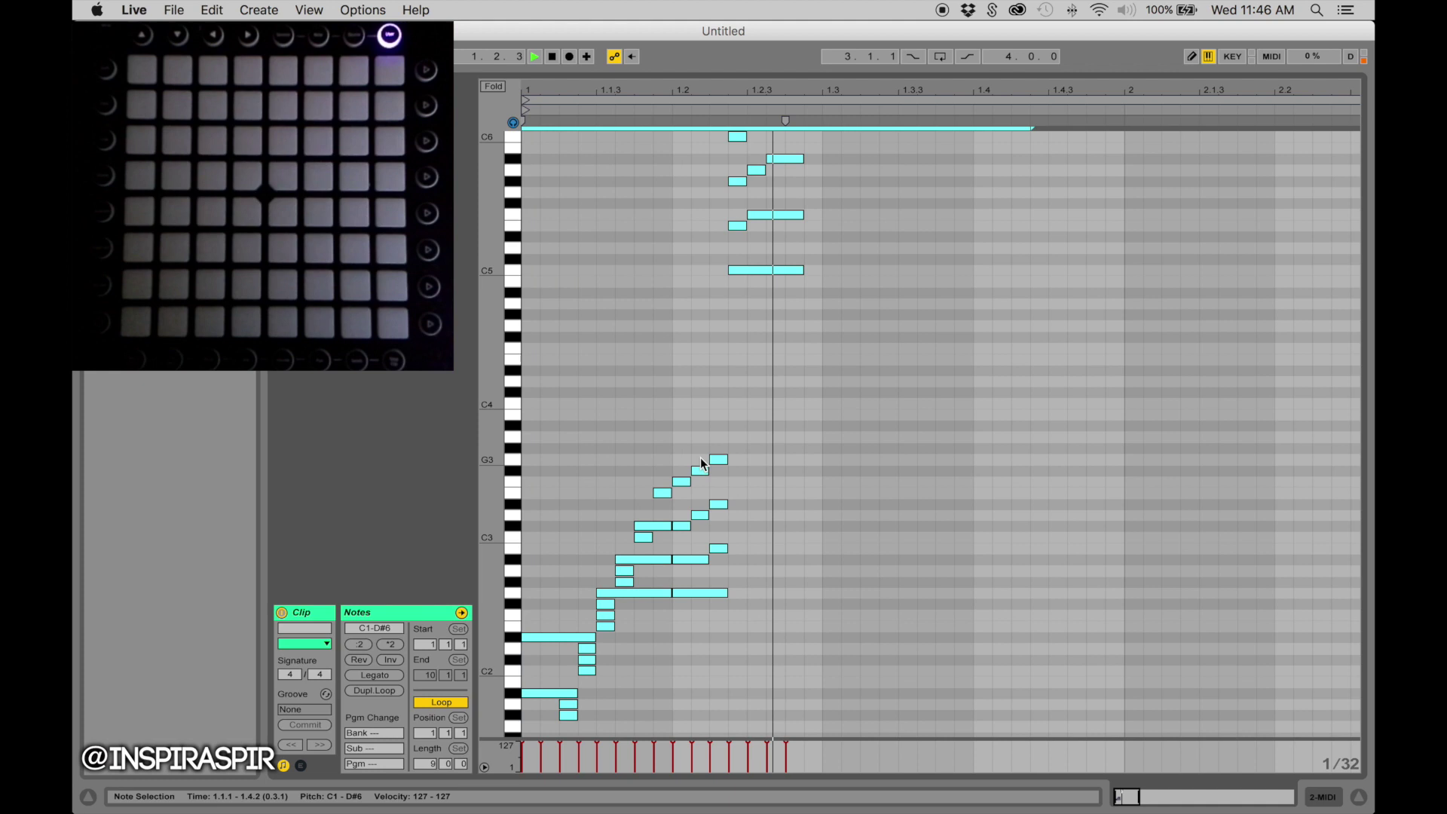
{"action": "key", "text": "space"}
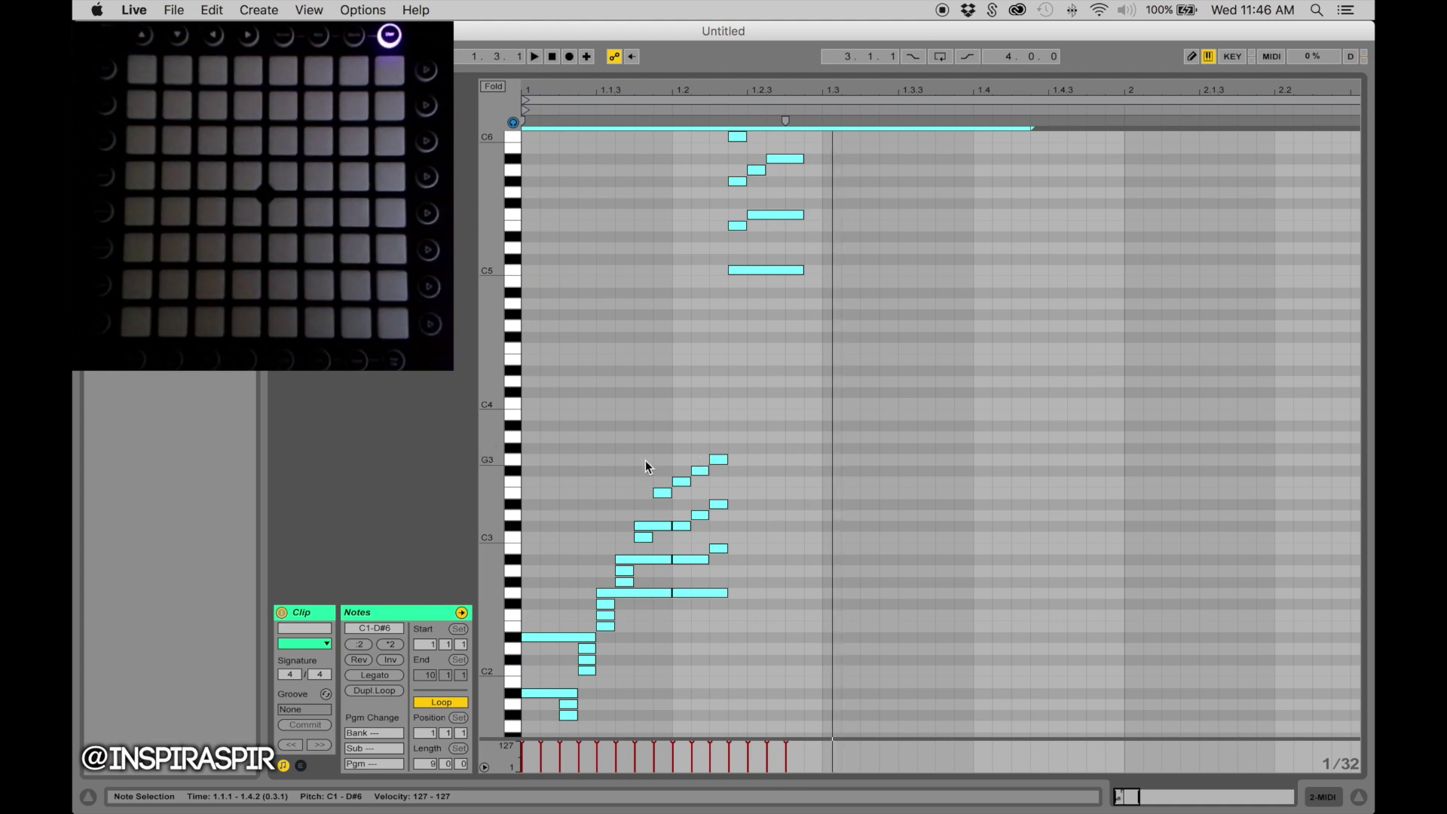
{"action": "key", "text": "super+c"}
{"action": "left_click", "coordinate": [819, 382]}
{"action": "key", "text": "super+v"}
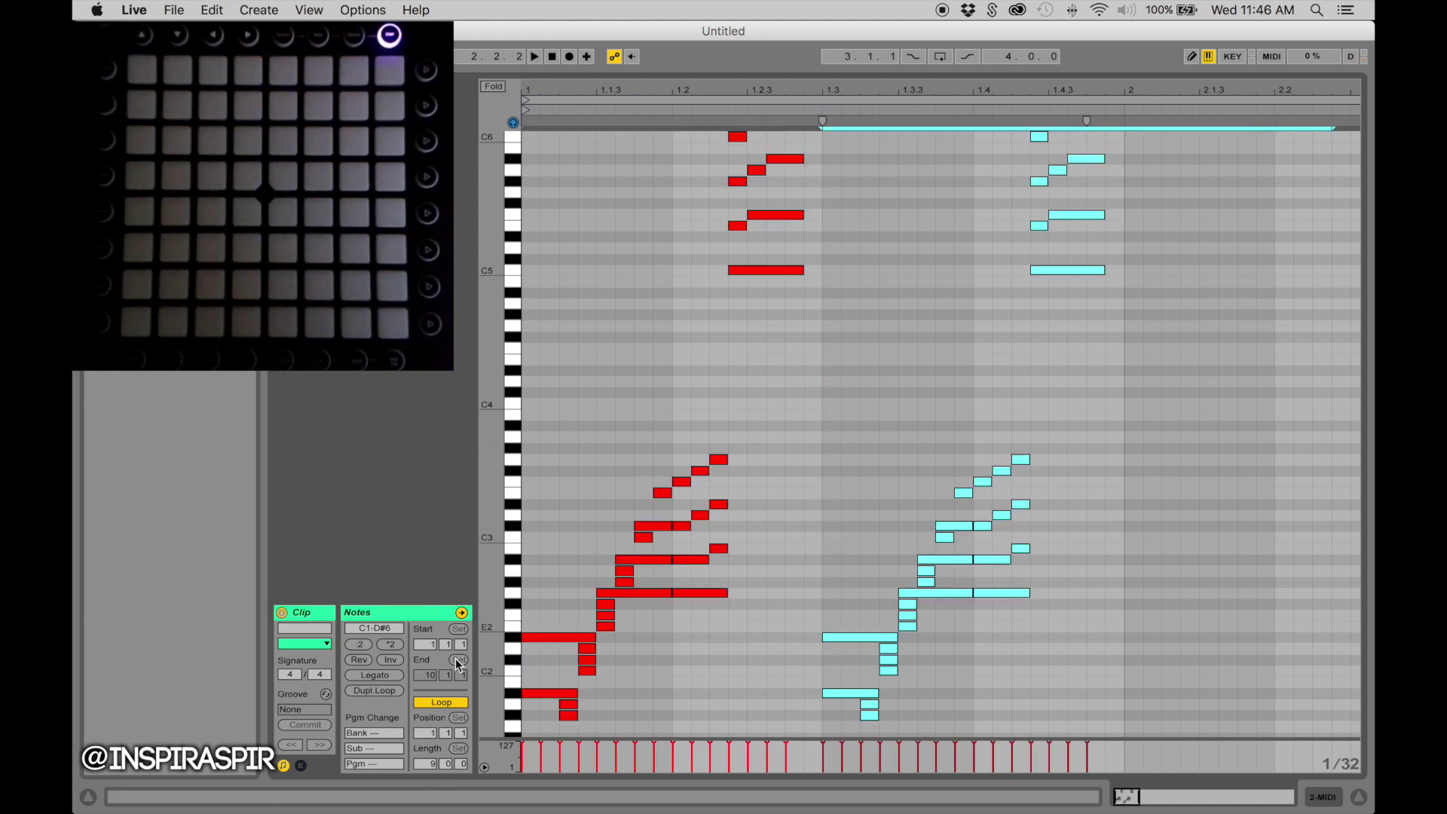
{"action": "left_click", "coordinate": [389, 663]}
{"action": "scroll", "coordinate": [888, 407], "scroll_direction": "up", "scroll_amount": 5}
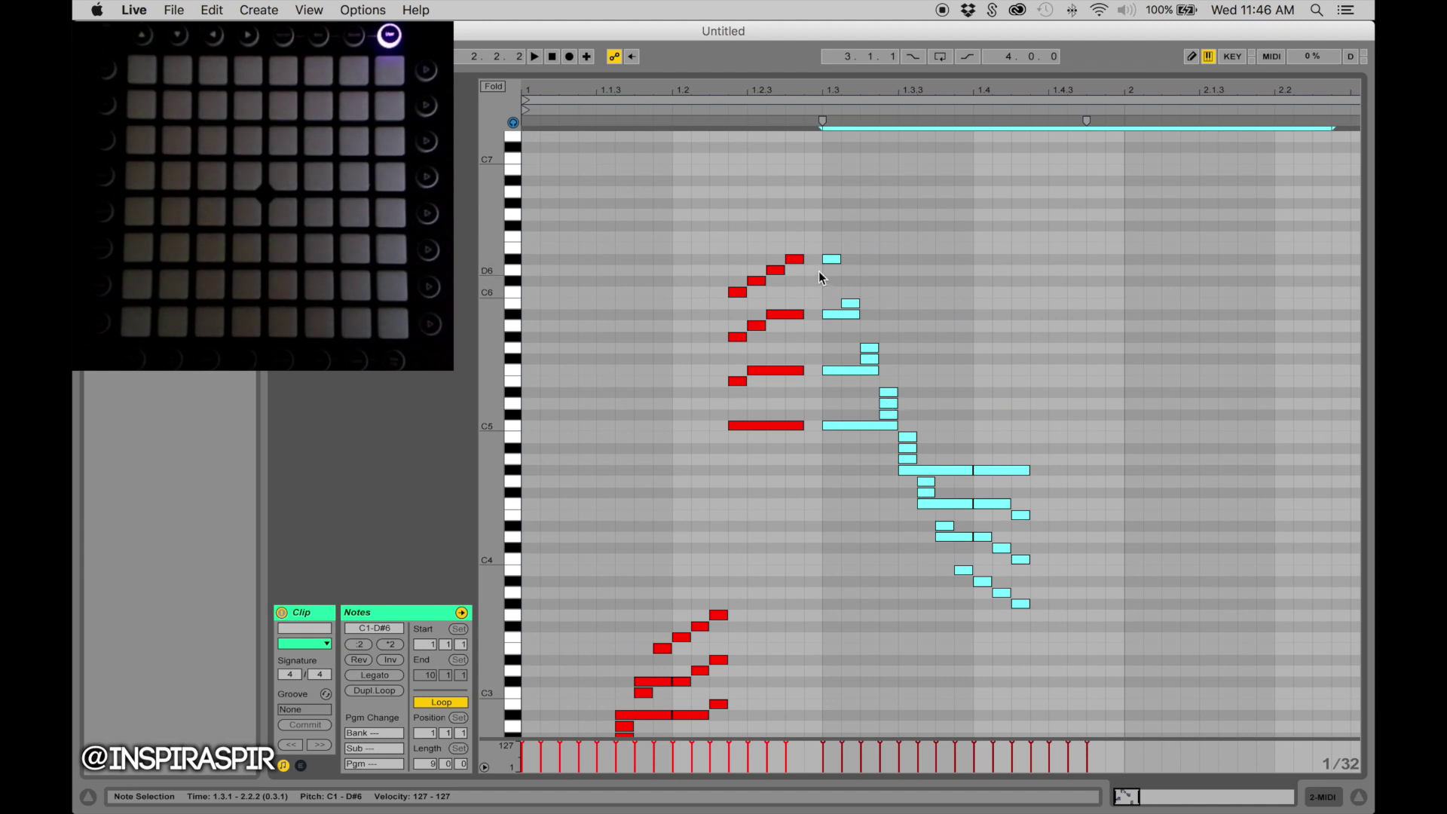
Shift the inverted copy earlier so it starts at 1.2.4, and play back the combined pattern.
{"action": "key", "text": "Left"}
{"action": "key", "text": "Left"}
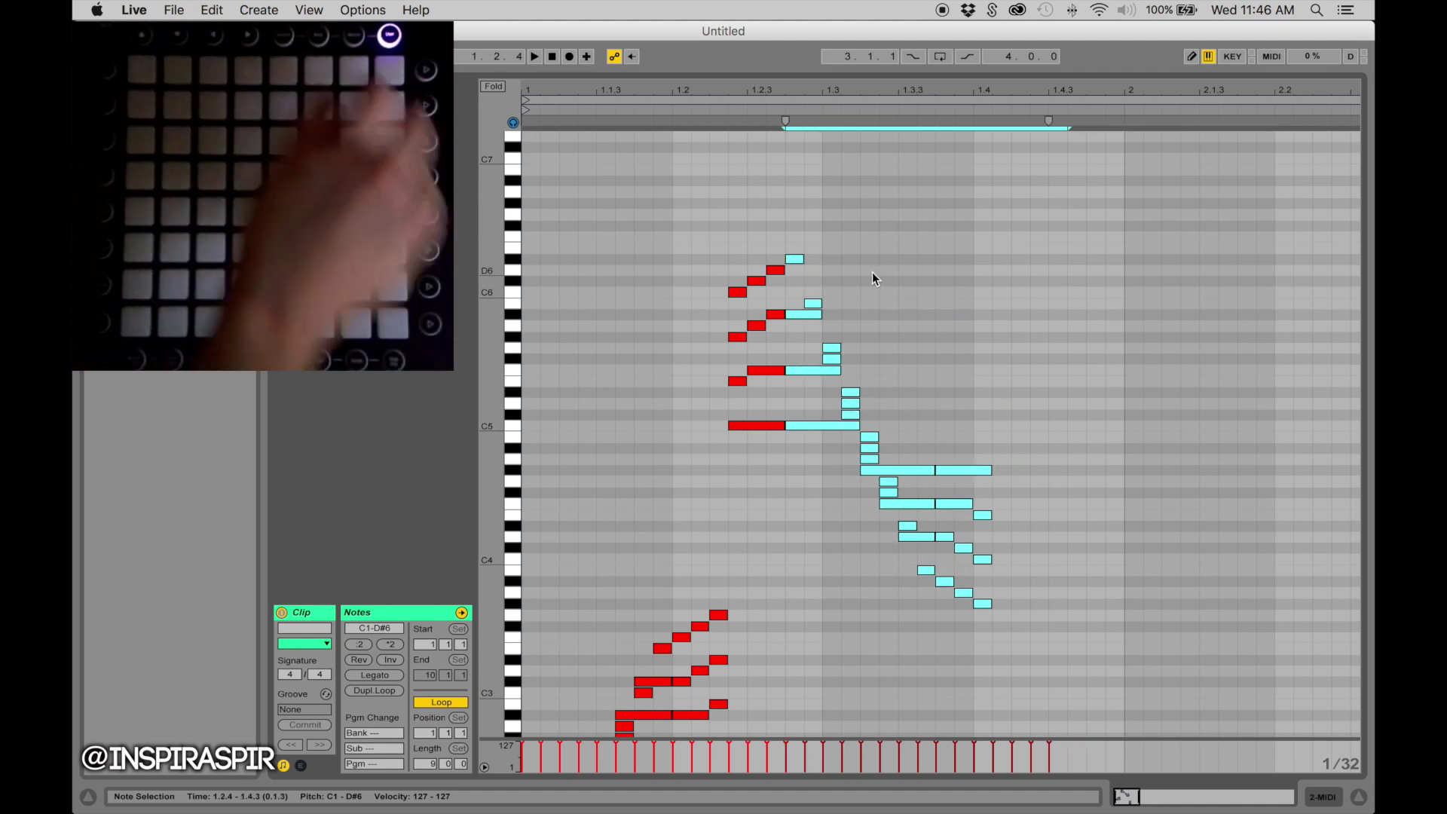
{"action": "key", "text": "space"}
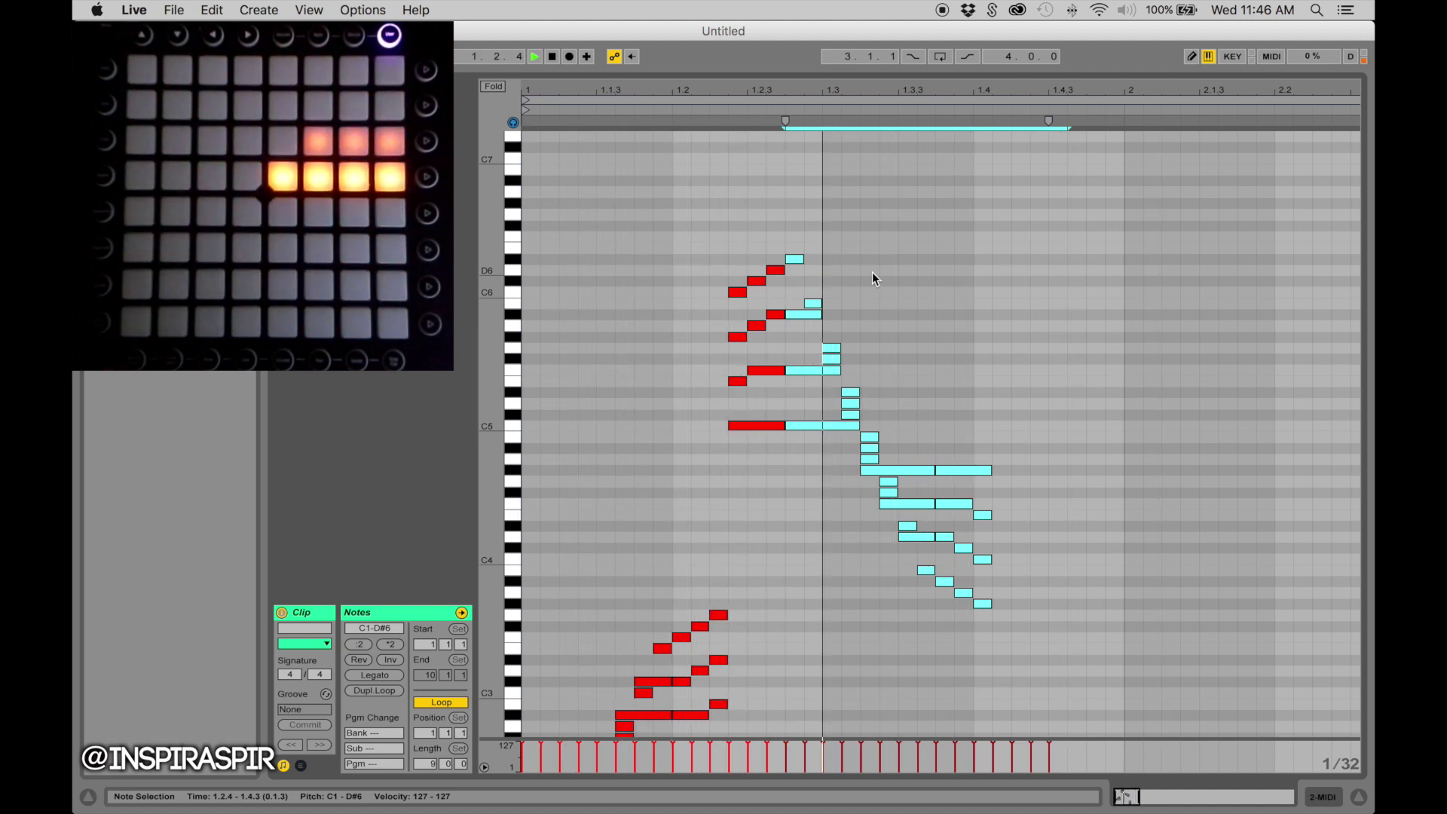
{"action": "key", "text": "space"}
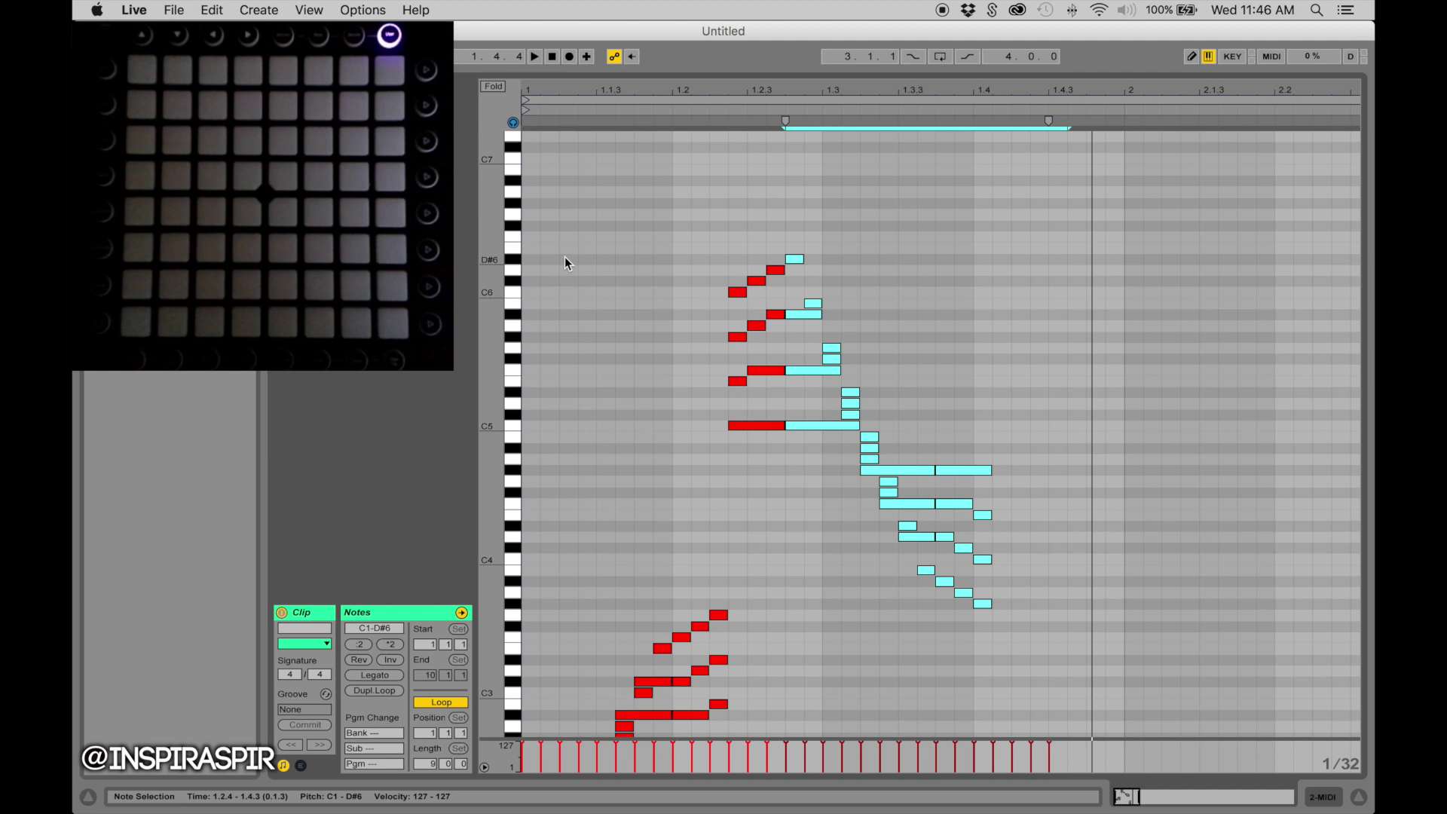
Select every note in the clip, compress the pattern to half its length and play it back.
{"action": "left_click_drag", "start_coordinate": [533, 211], "coordinate": [1025, 604]}
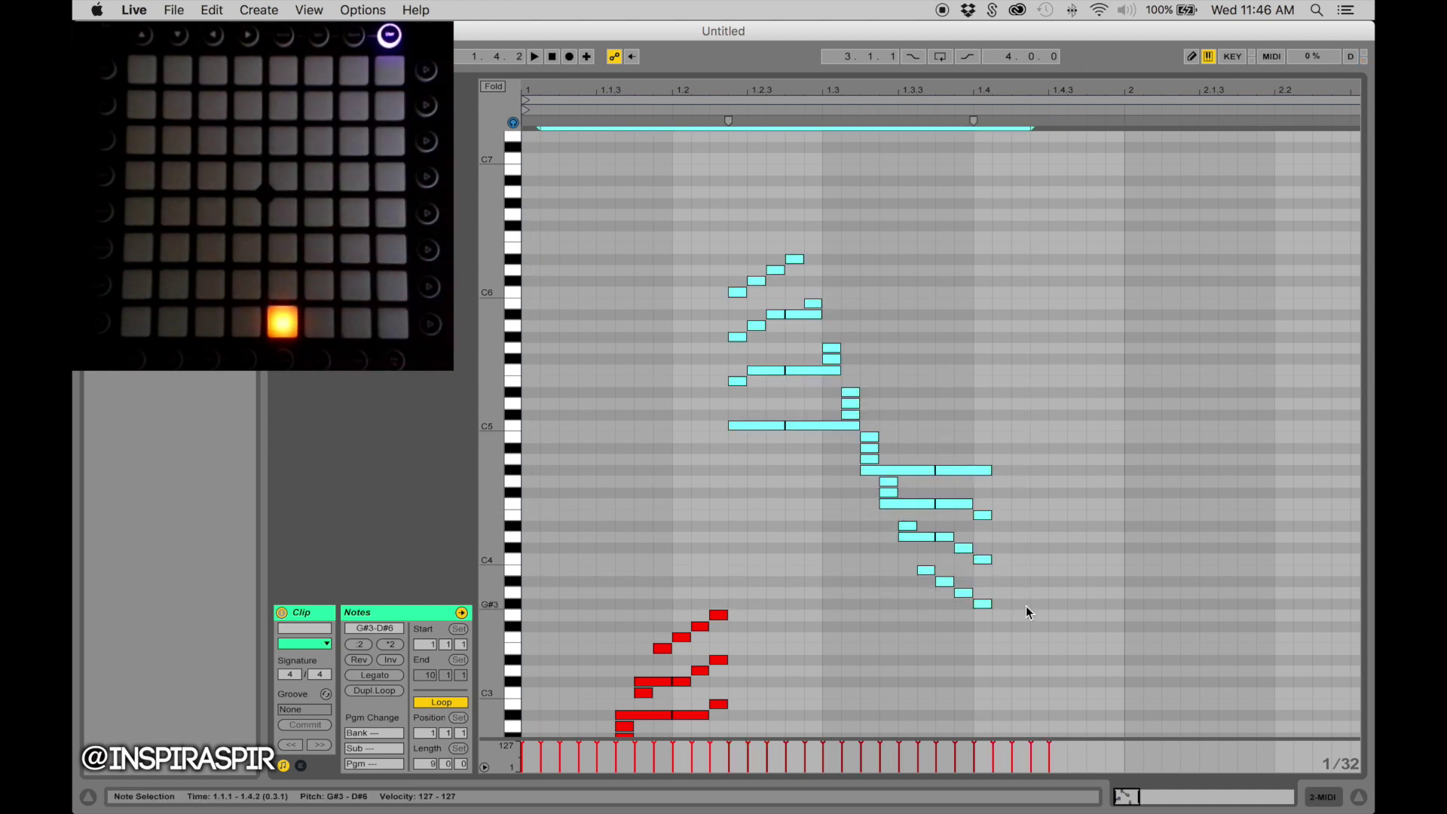
{"action": "scroll", "coordinate": [738, 473], "scroll_direction": "down", "scroll_amount": 5}
{"action": "scroll", "coordinate": [739, 469], "scroll_direction": "down", "scroll_amount": 3}
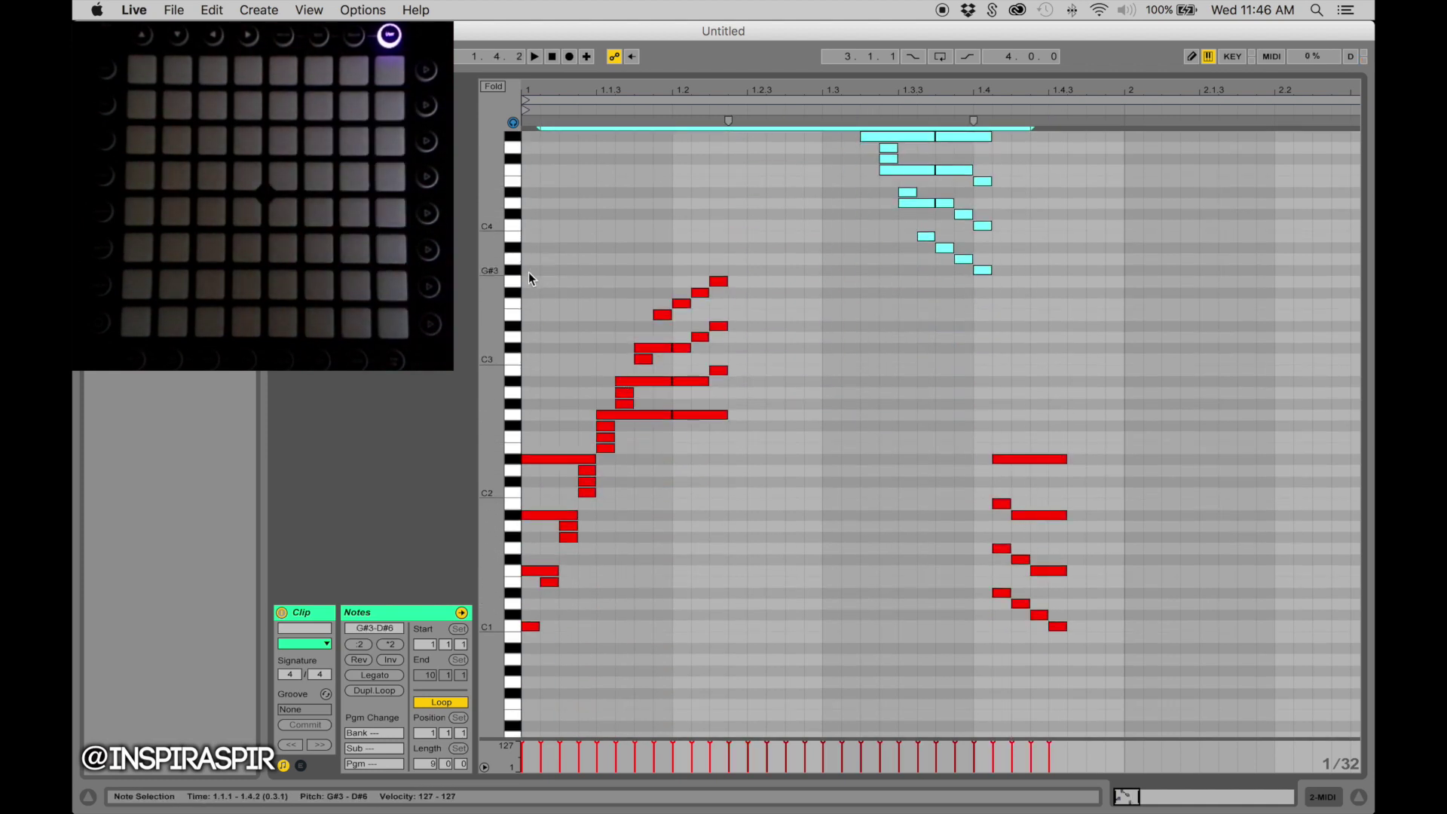
{"action": "left_click_drag", "start_coordinate": [526, 279], "coordinate": [1180, 715]}
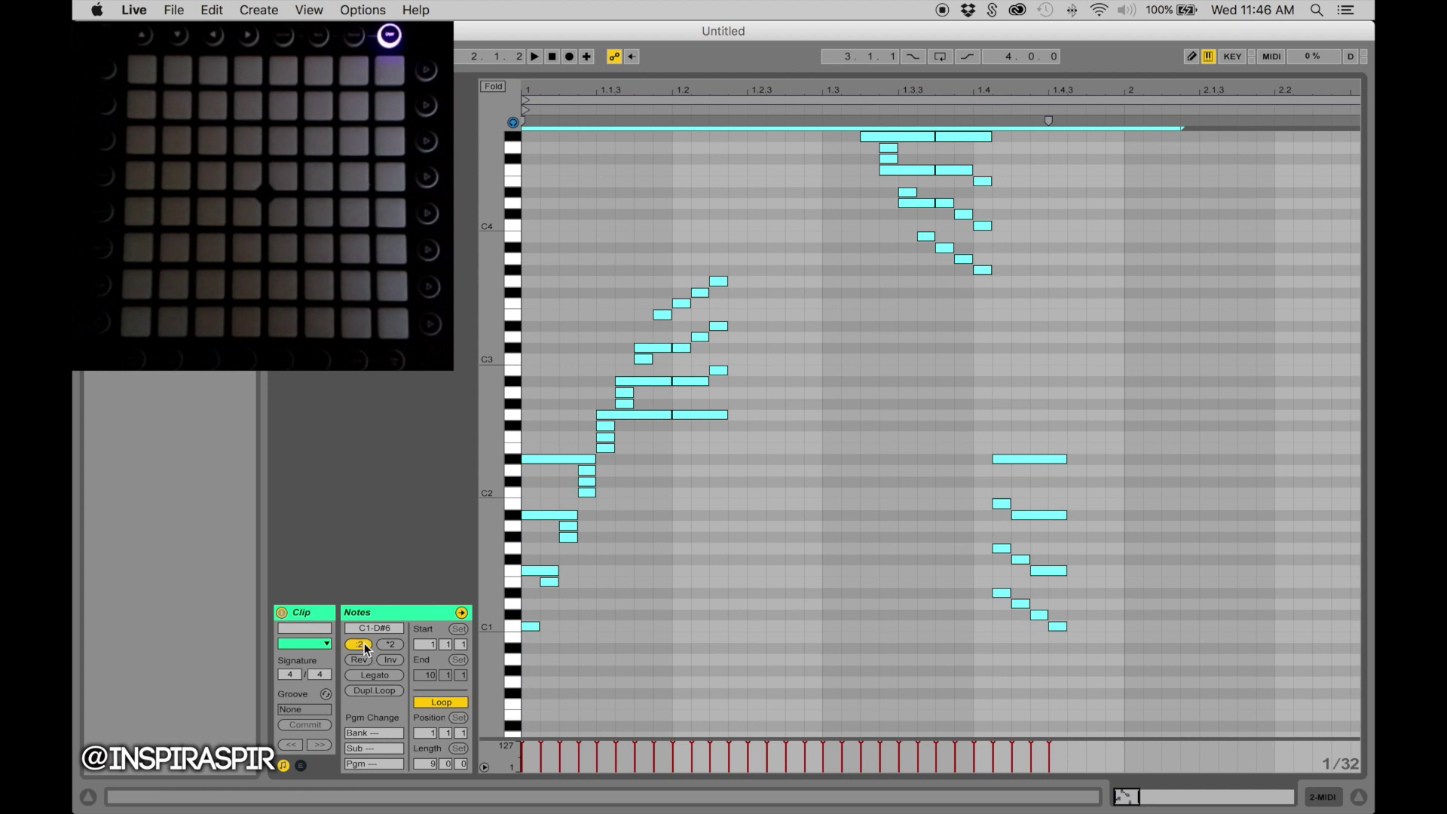
{"action": "left_click", "coordinate": [361, 645]}
{"action": "key", "text": "space"}
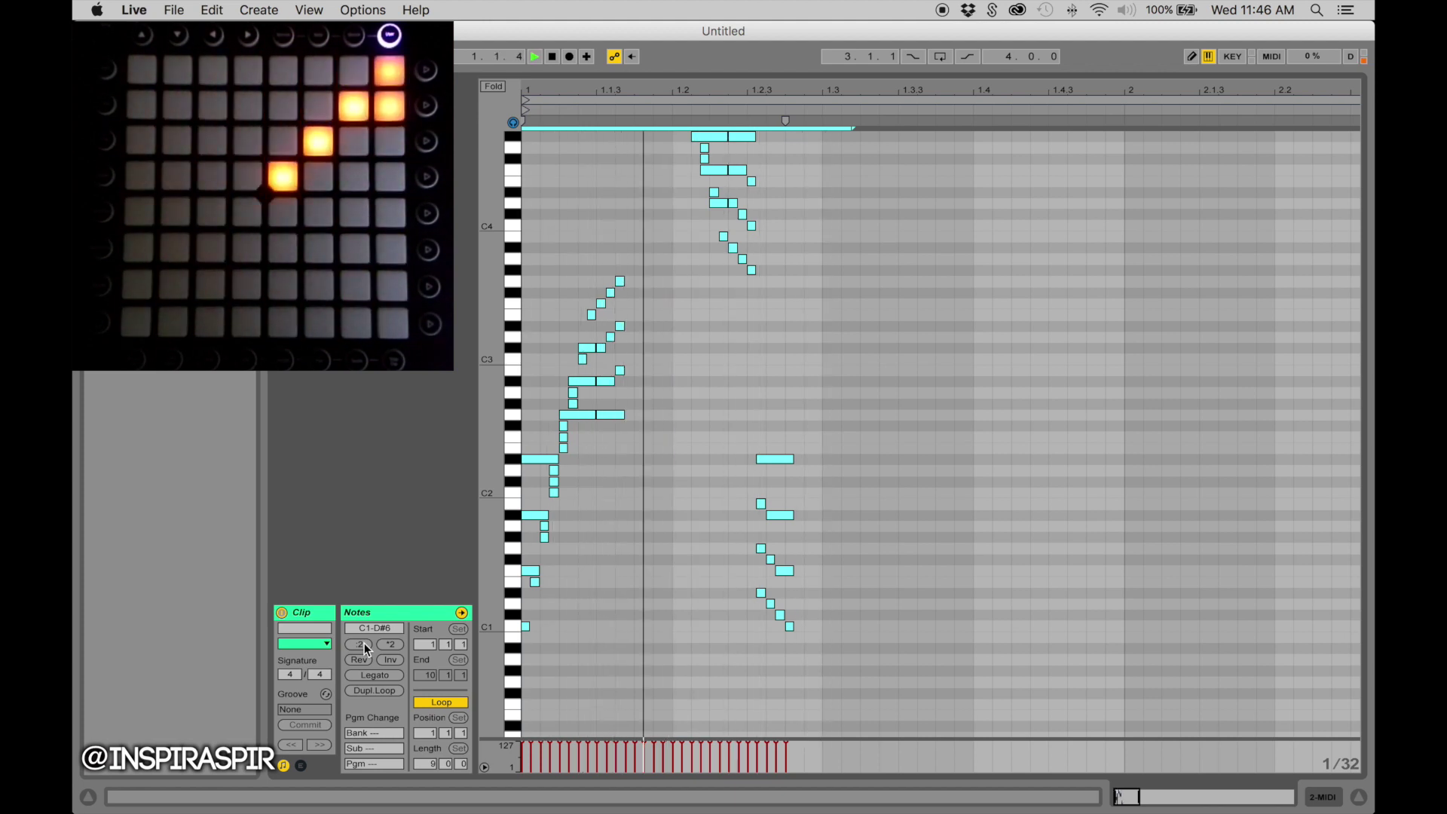
{"action": "key", "text": "space"}
Set the velocity of all the selected notes to 3 and play the recoloured pattern.
{"action": "mouse_move", "coordinate": [541, 458]}
{"action": "left_mouse_down", "text": "super"}
{"action": "mouse_move", "coordinate": [541, 554]}
{"action": "mouse_move", "coordinate": [541, 452]}
{"action": "left_mouse_up", "text": "super"}
{"action": "key", "text": "space"}
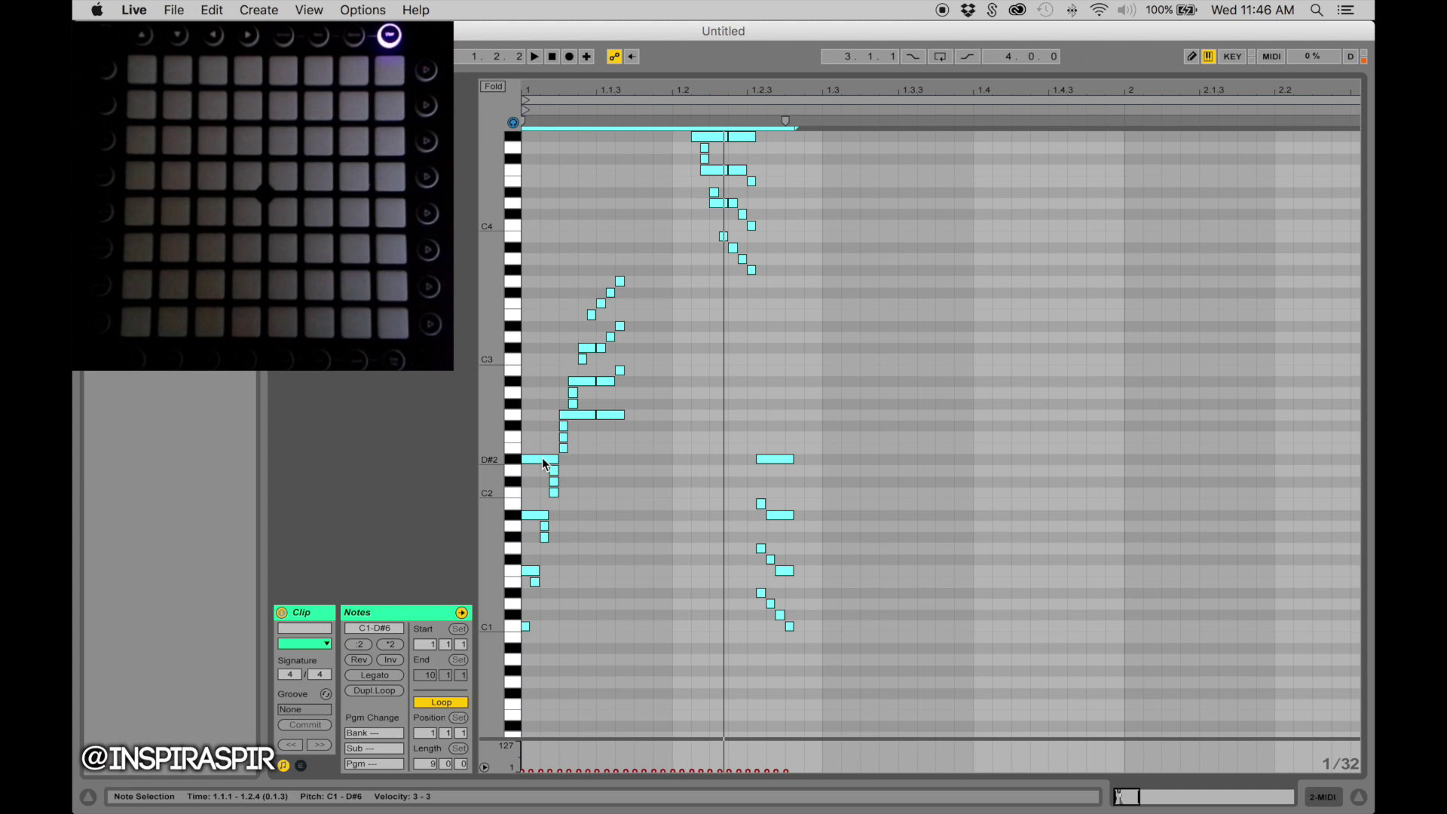
Duplicate the compressed pattern, invert the copy, overlay it on the original at 1.1.1 and play the result.
{"action": "key", "text": "super+d"}
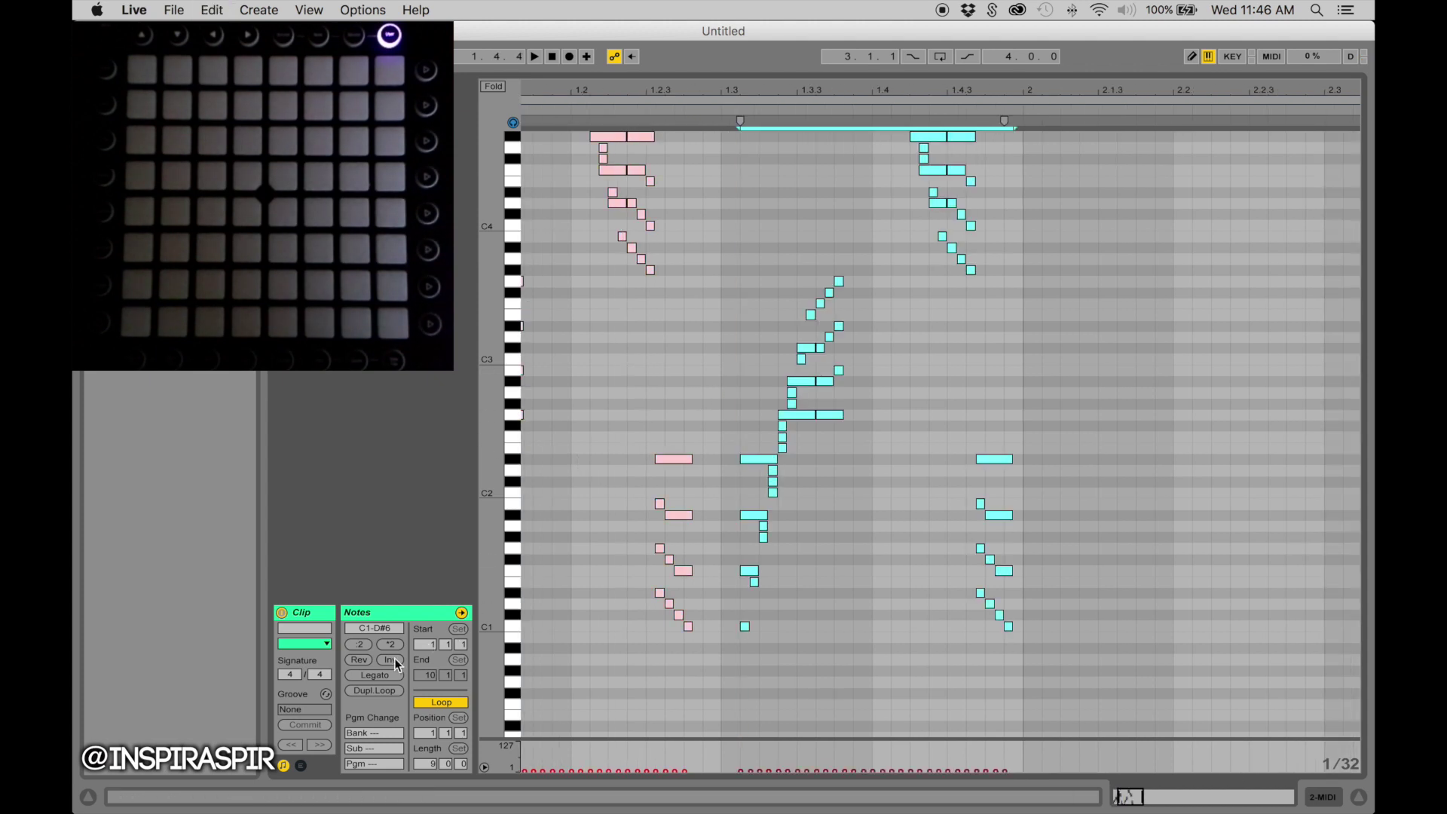
{"action": "left_click", "coordinate": [395, 660]}
{"action": "scroll", "coordinate": [721, 309], "scroll_direction": "up", "scroll_amount": 10}
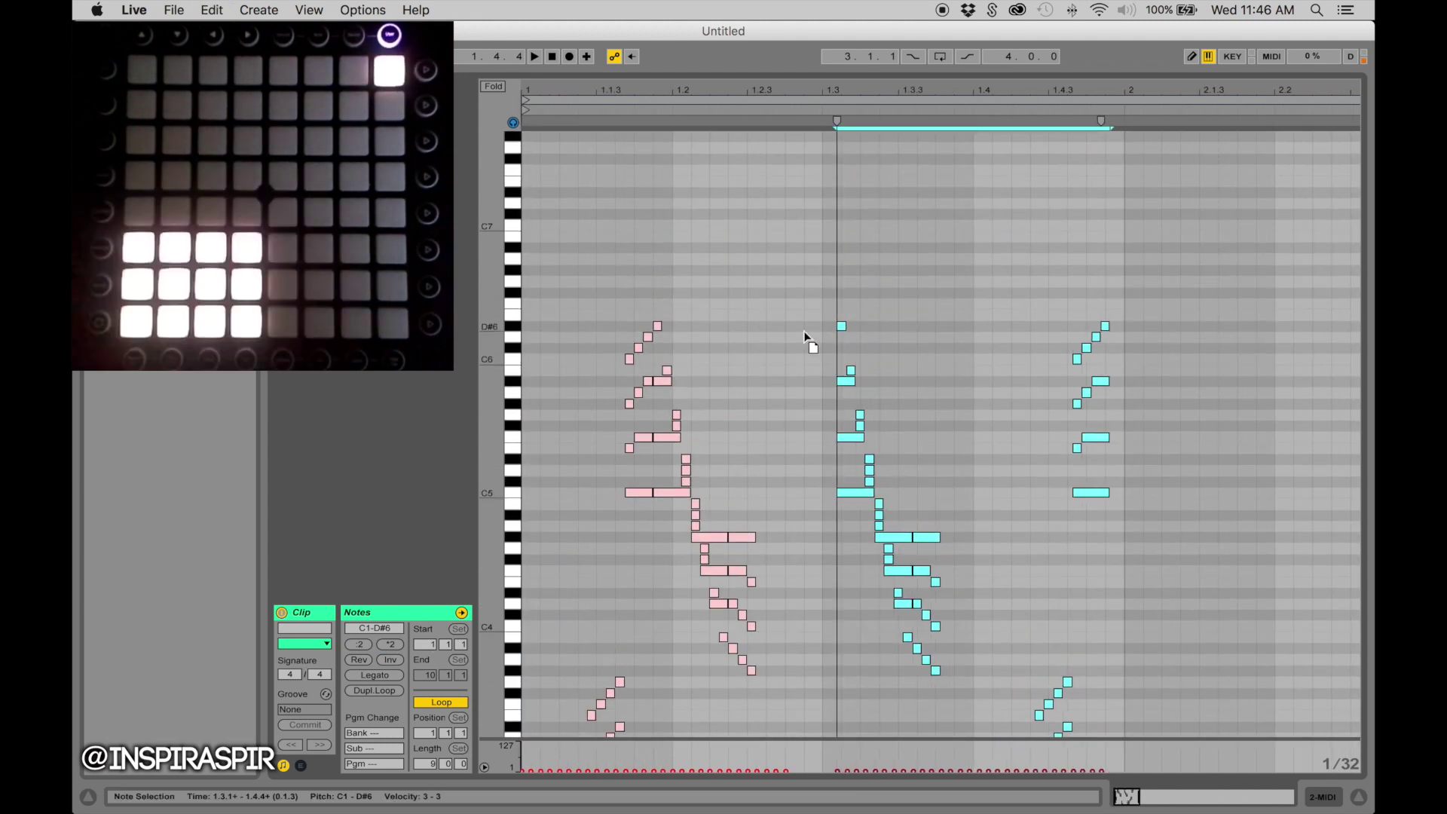
{"action": "left_click_drag", "start_coordinate": [843, 329], "coordinate": [533, 333]}
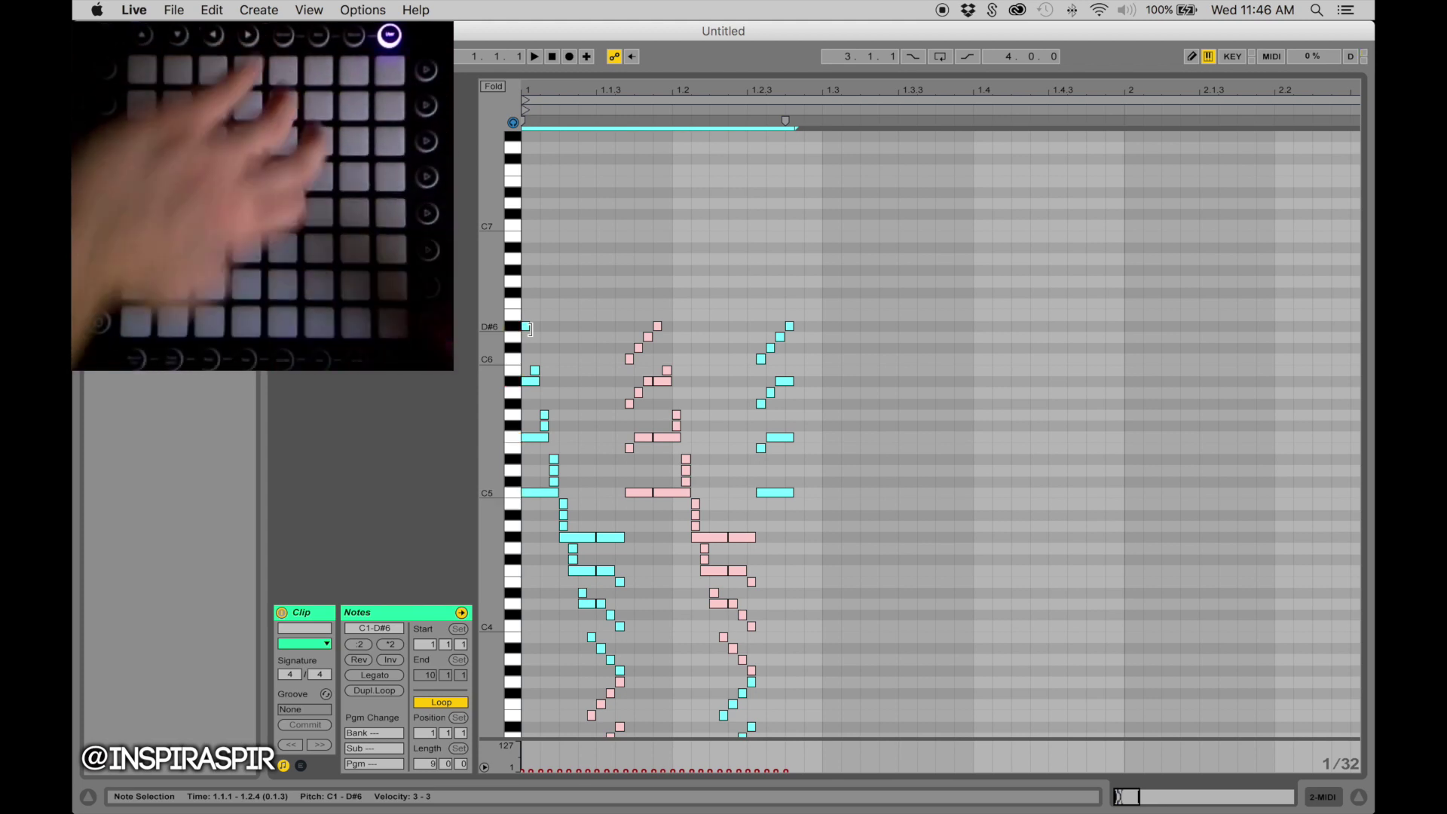
{"action": "key", "text": "space"}
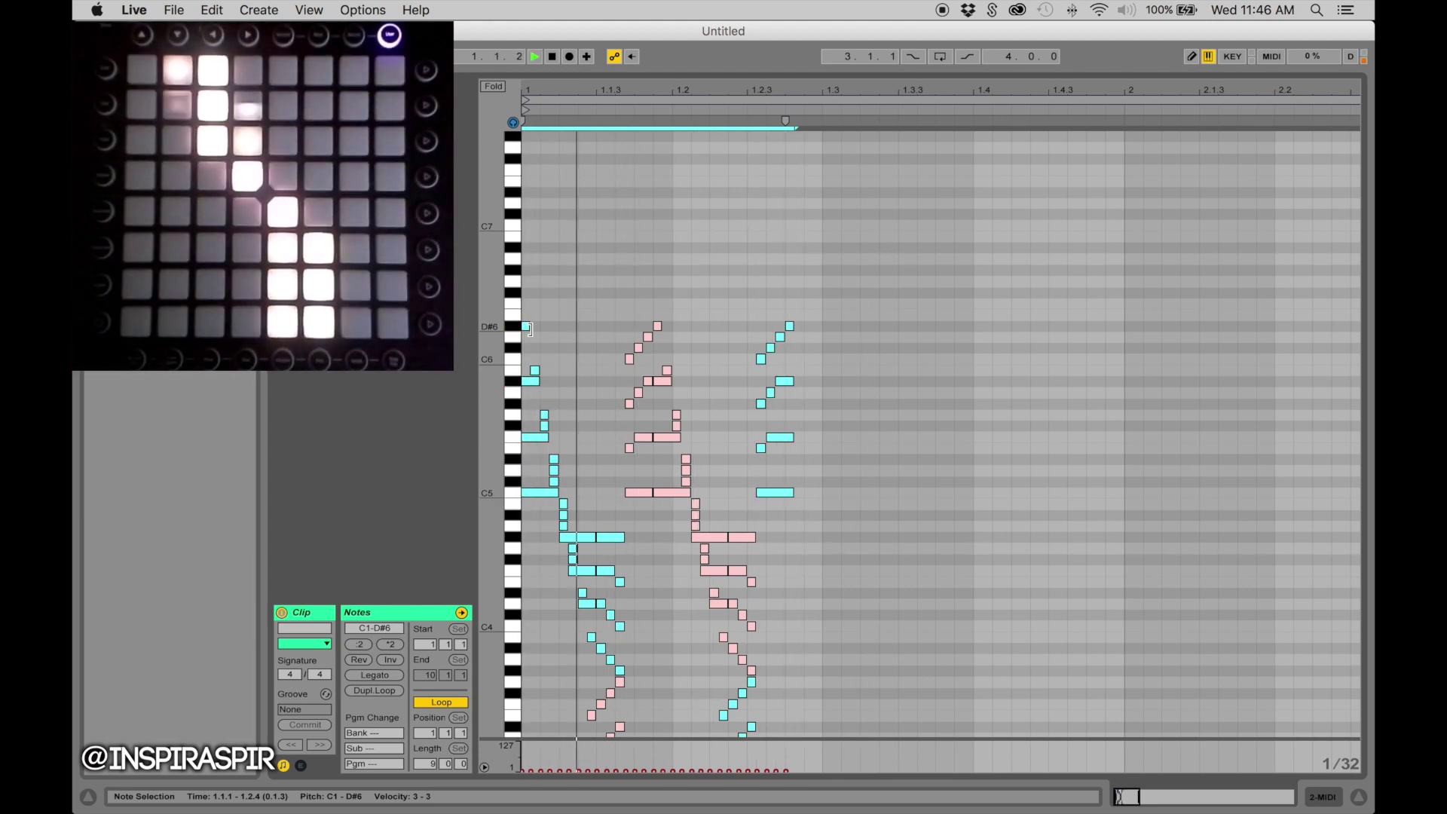
{"action": "key", "text": "space"}
Select all the notes from C1 to D#6 and place a copy of the pattern at 2.1.1.
{"action": "scroll", "coordinate": [543, 275], "scroll_direction": "down", "scroll_amount": 2}
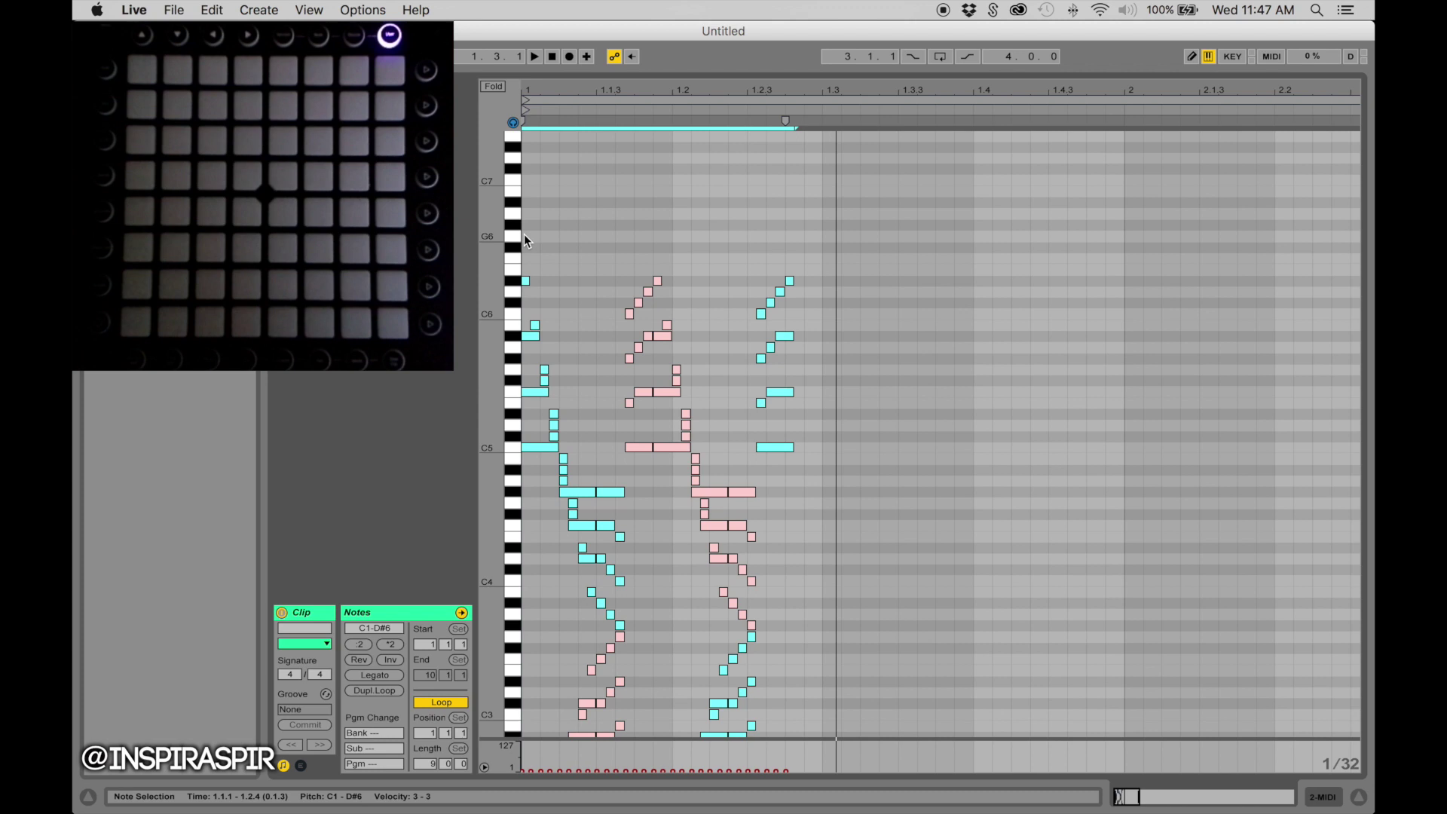
{"action": "left_click_drag", "start_coordinate": [525, 240], "coordinate": [951, 733]}
{"action": "scroll", "coordinate": [718, 499], "scroll_direction": "down", "scroll_amount": 5}
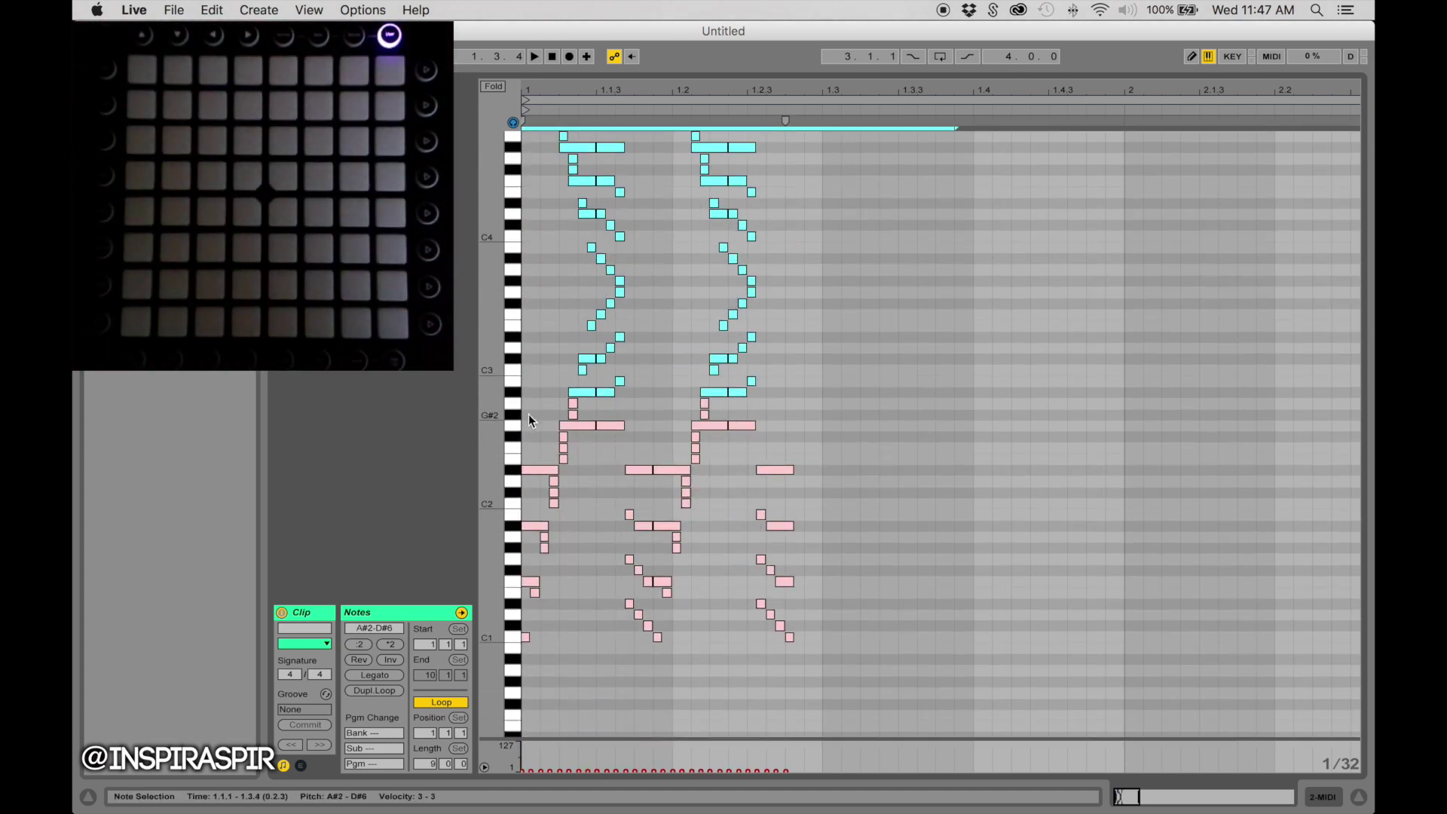
{"action": "left_click_drag", "start_coordinate": [527, 414], "coordinate": [875, 671]}
{"action": "key", "text": "super+c"}
{"action": "scroll", "coordinate": [822, 609], "scroll_direction": "right", "scroll_amount": 4}
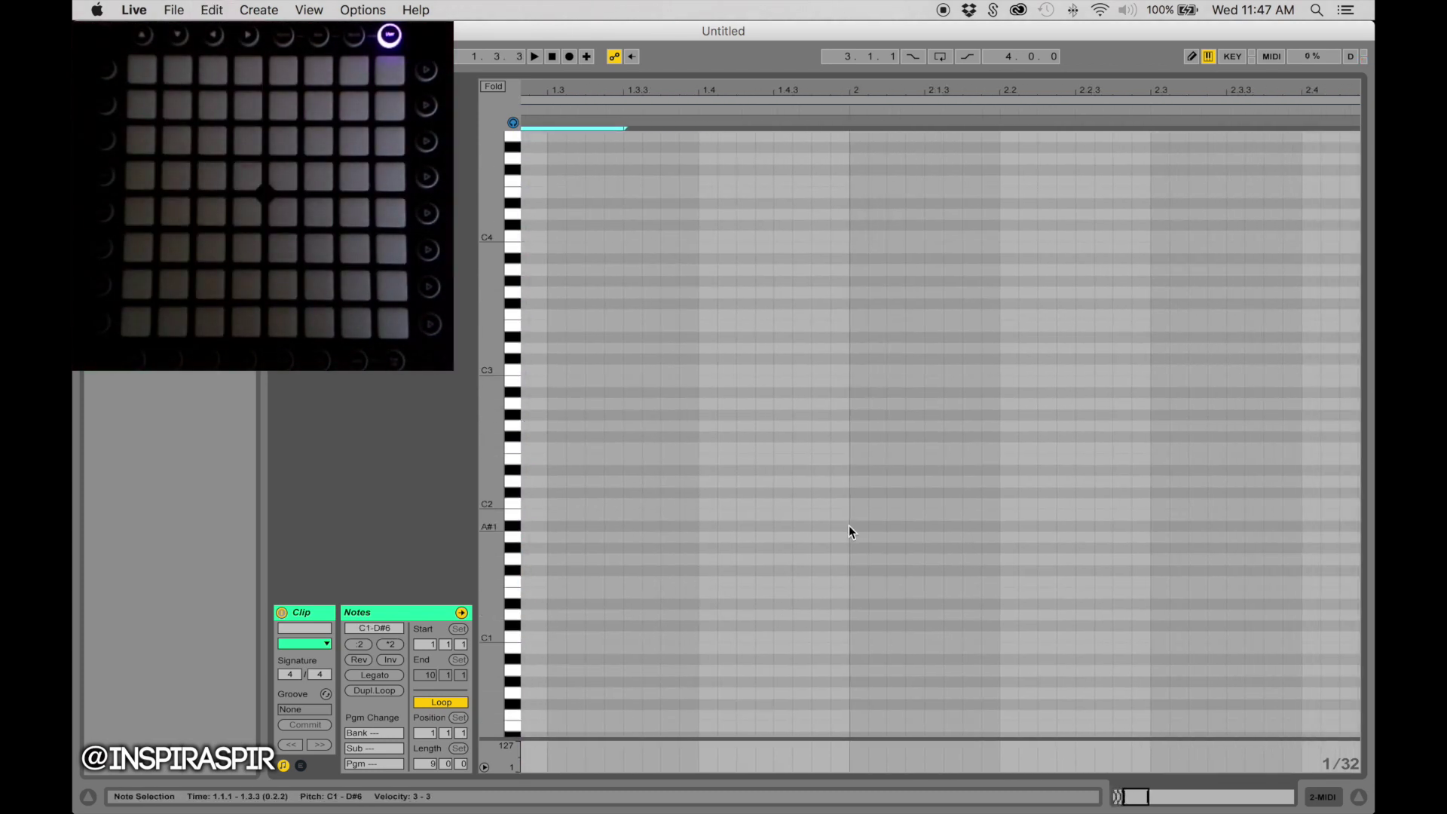
{"action": "key", "text": "super+d"}
{"action": "key", "text": "super+d"}
{"action": "scroll", "coordinate": [848, 532], "scroll_direction": "right", "scroll_amount": 5}
{"action": "key", "text": "super+d"}
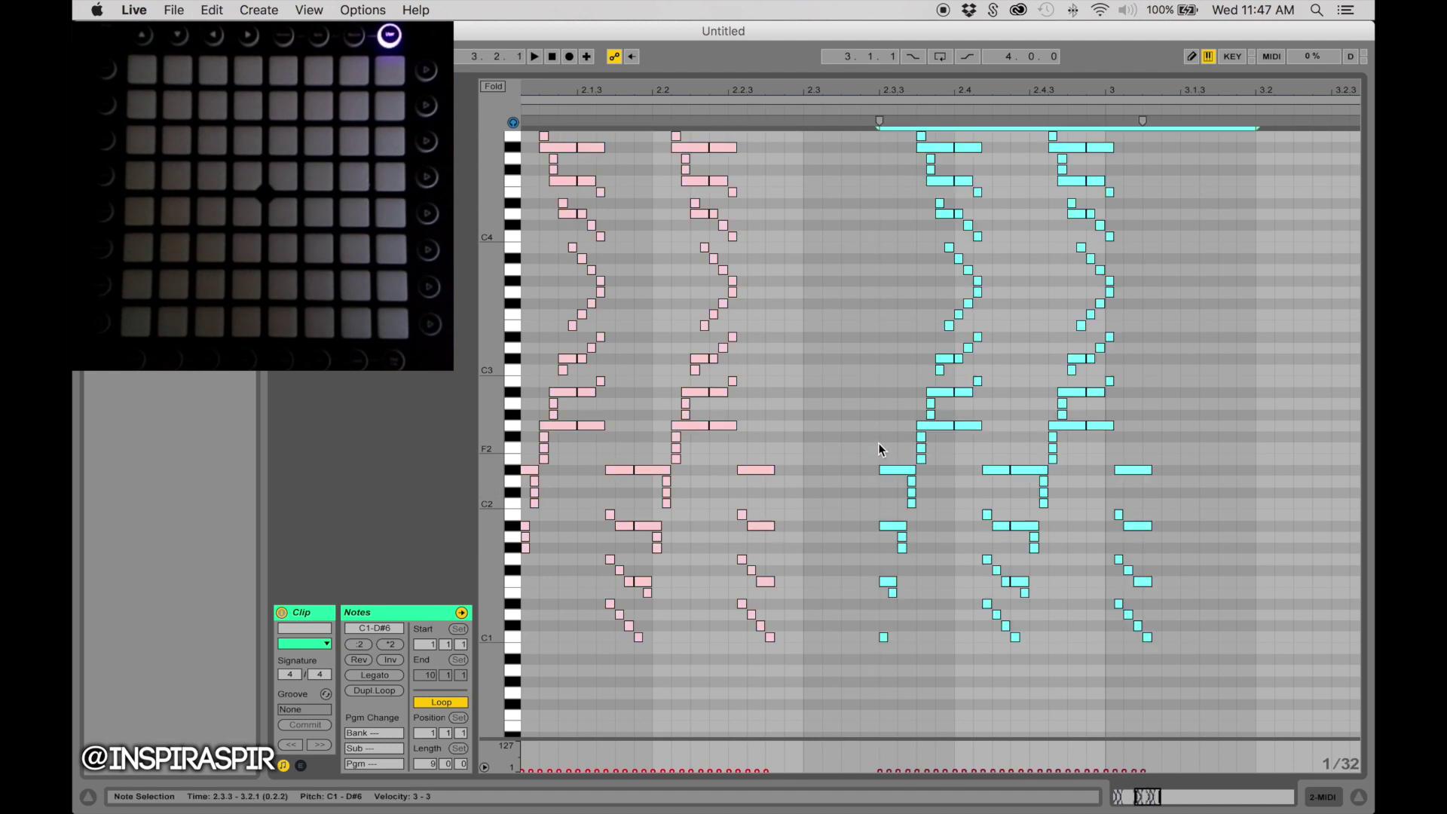
{"action": "scroll", "coordinate": [879, 444], "scroll_direction": "up", "scroll_amount": 3}
{"action": "scroll", "coordinate": [725, 517], "scroll_direction": "left", "scroll_amount": 5}
{"action": "key", "text": "Delete"}
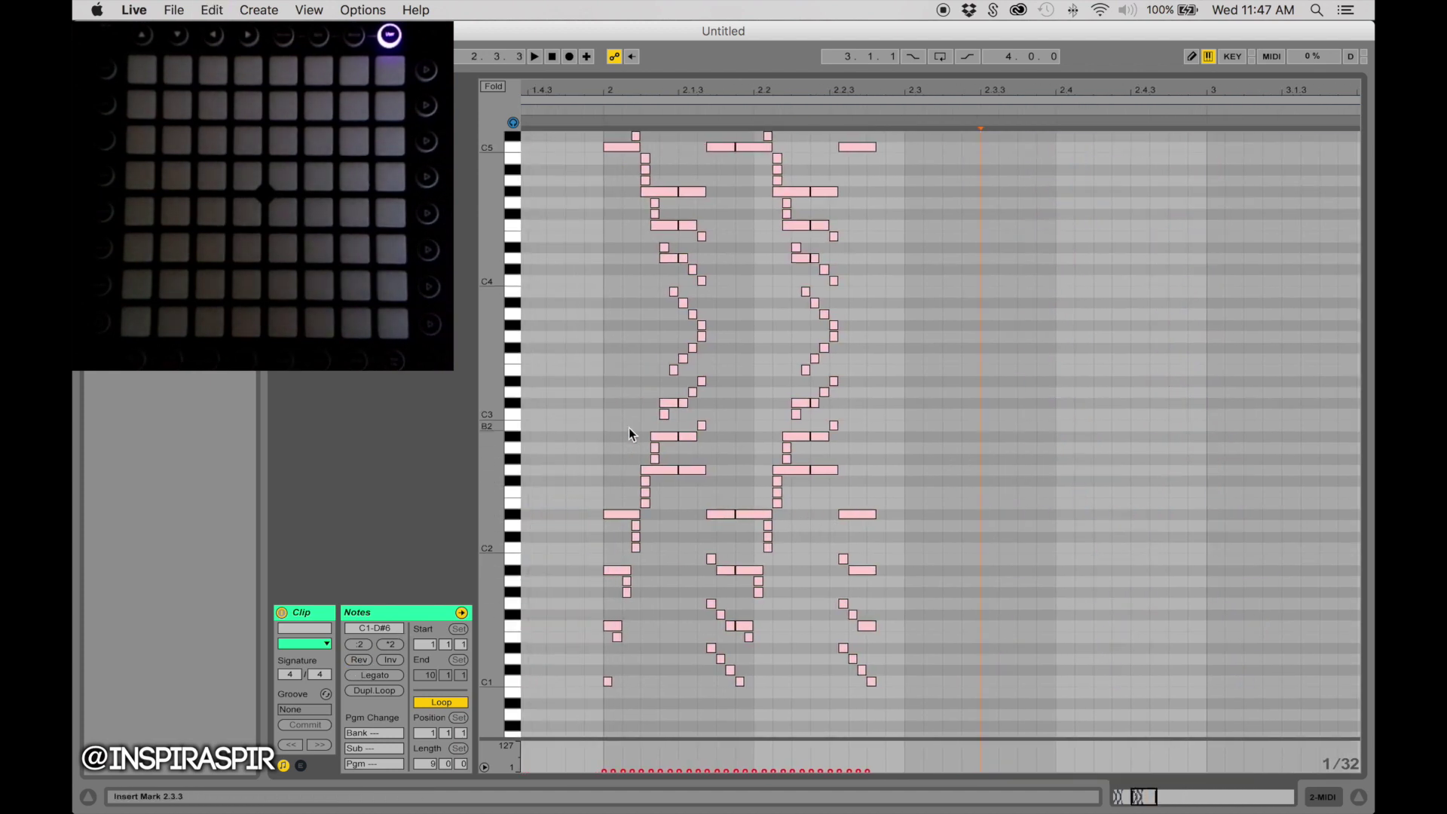
Paste the copied pattern at 2.1.1 over the existing one, reversed in time, and play back the mirrored result.
{"action": "left_click", "coordinate": [603, 430]}
{"action": "key", "text": "super+v"}
{"action": "scroll", "coordinate": [622, 432], "scroll_direction": "up", "scroll_amount": 3}
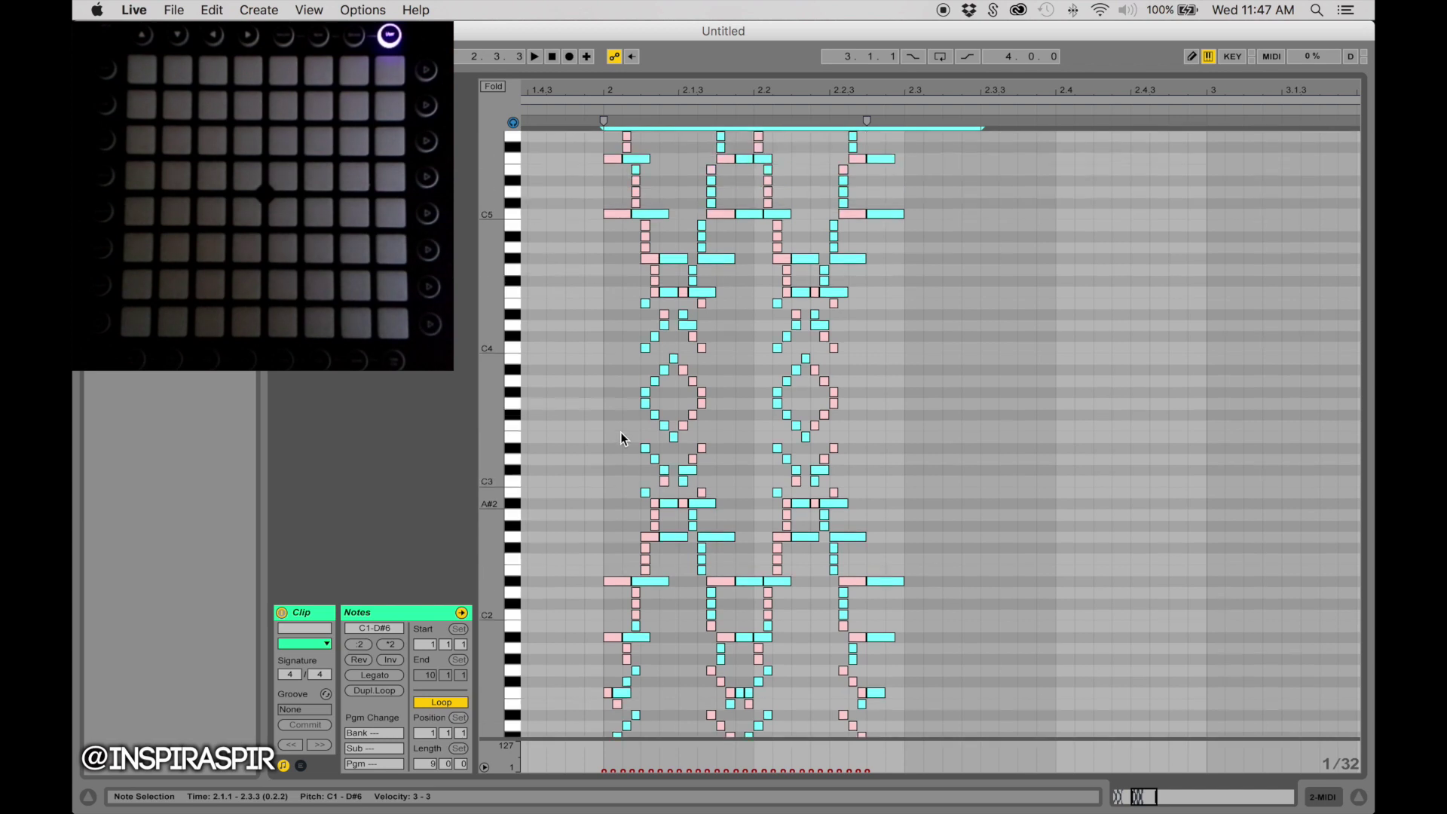
{"action": "key", "text": "space"}
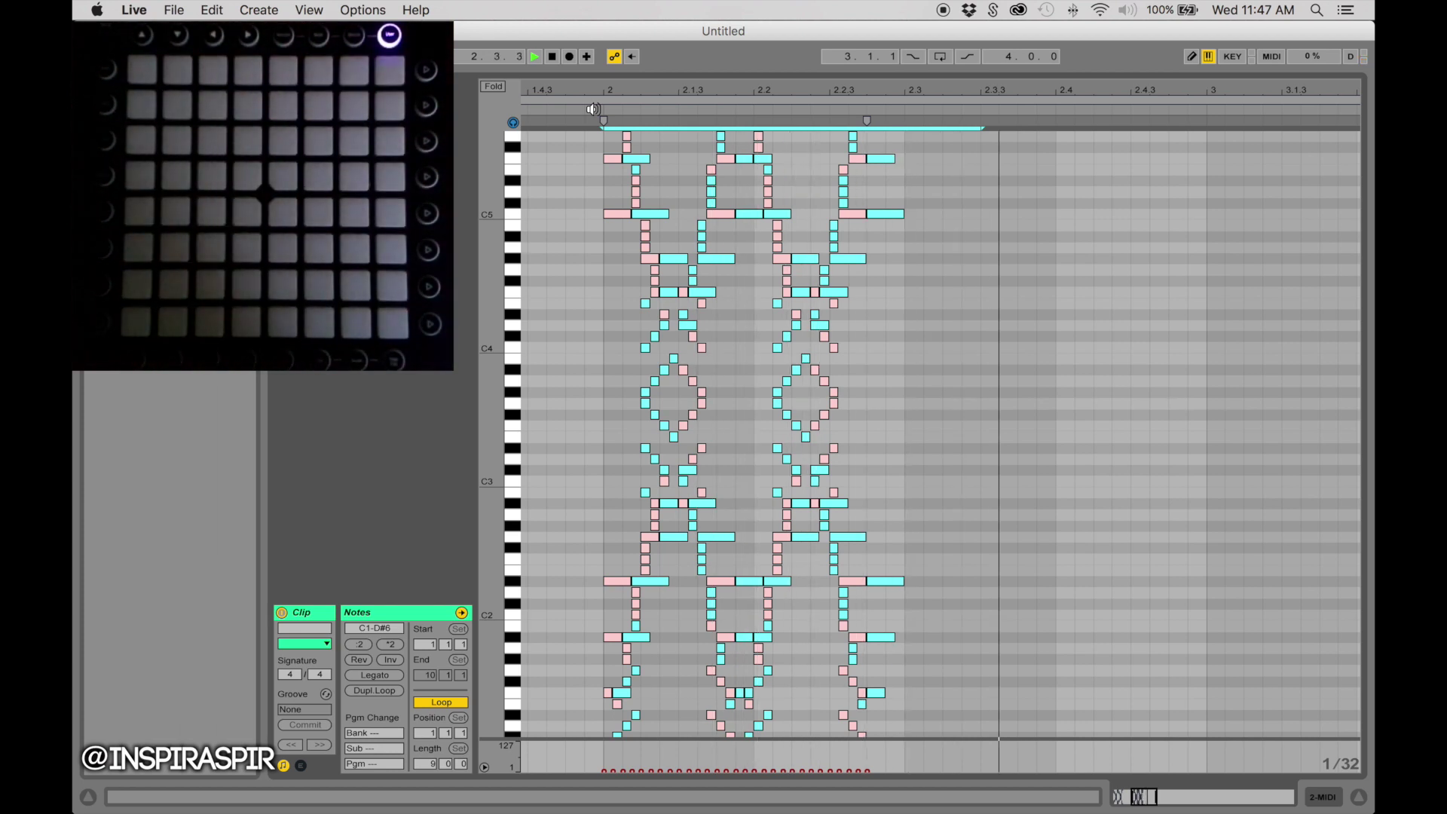
{"action": "key", "text": "space"}
{"action": "key", "text": "space"}
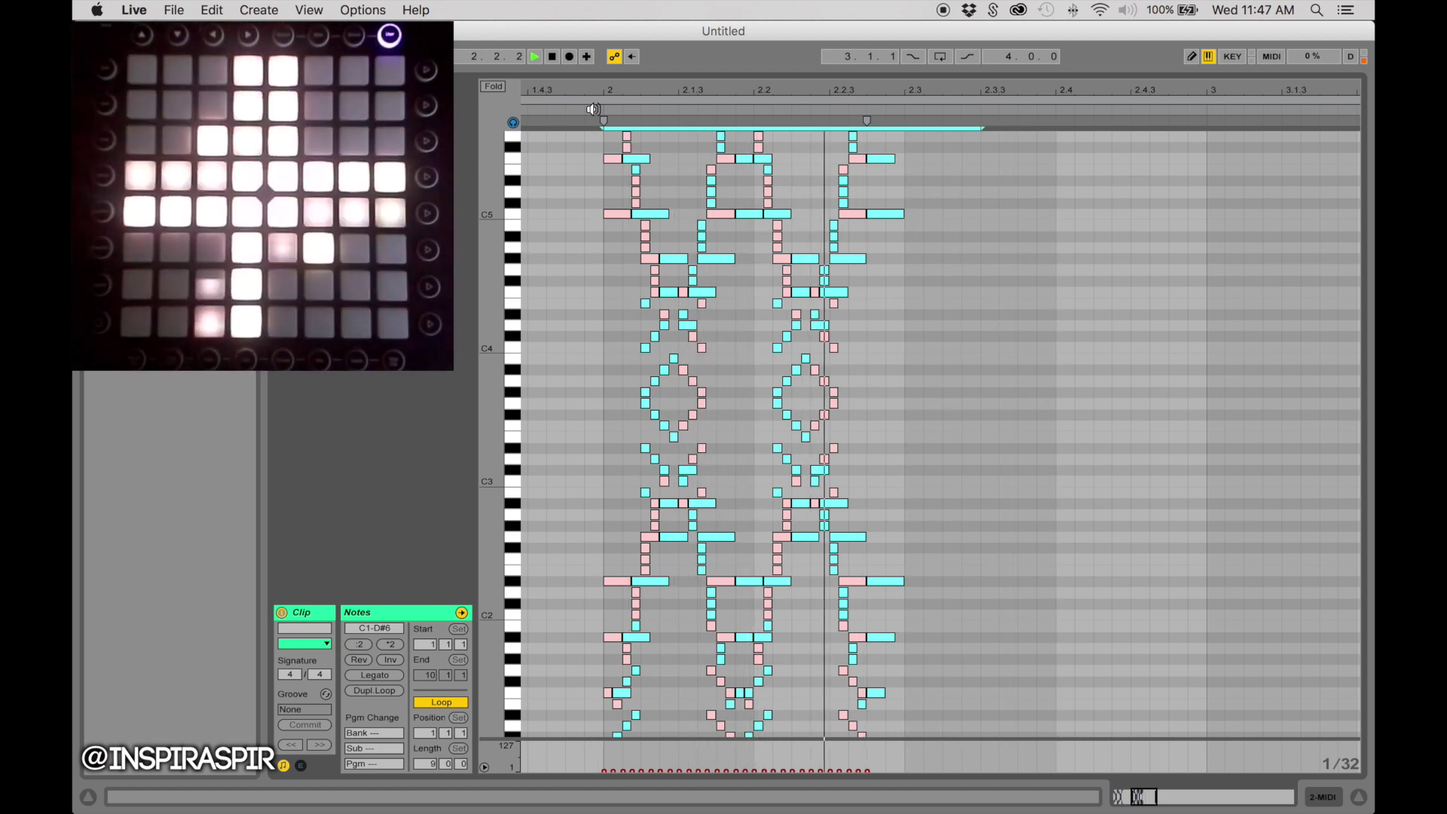
{"action": "key", "text": "space"}
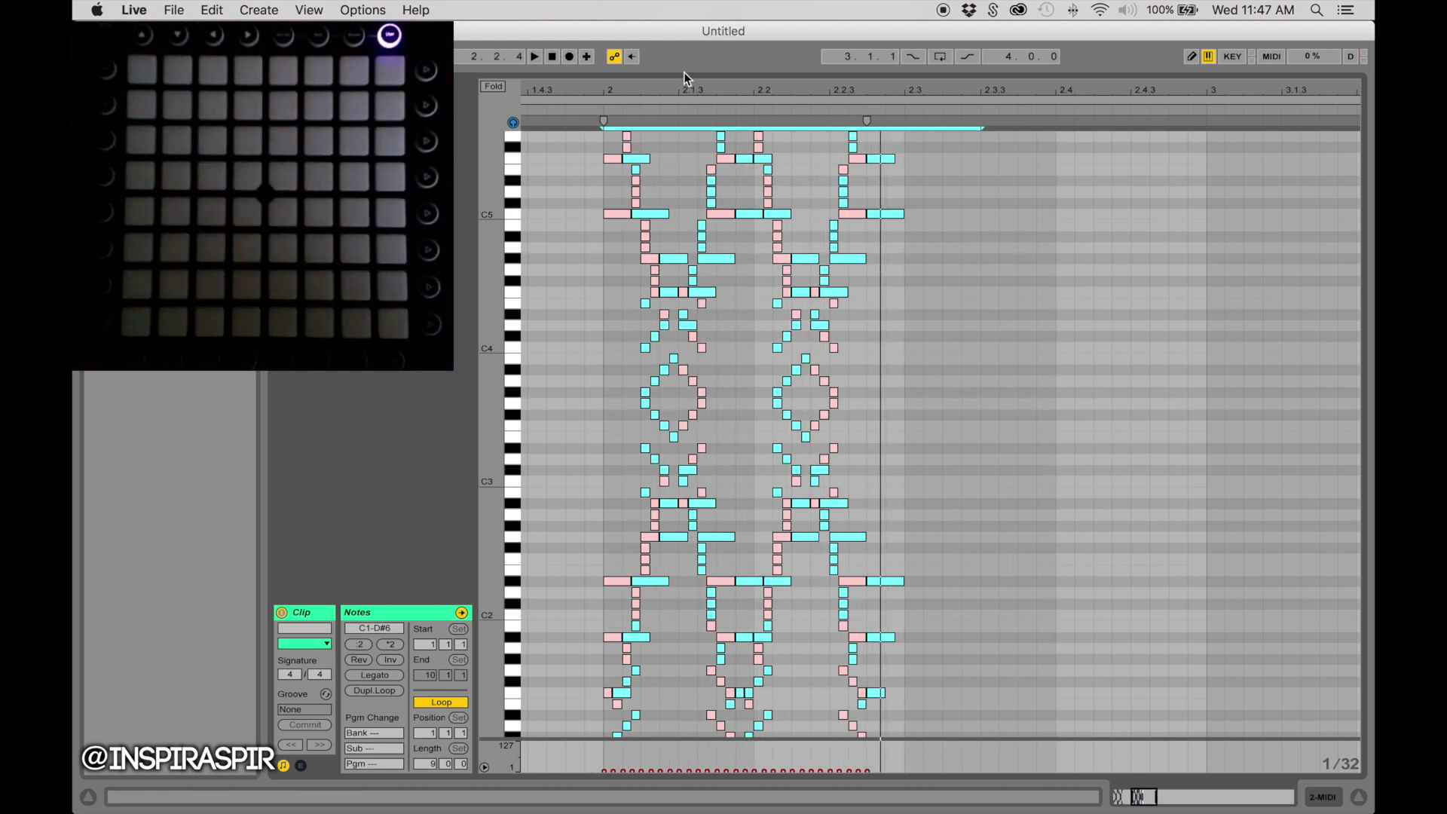
Shrink the note editor to reveal both tracks, then solo the 1 MIDI track and play it.
{"action": "left_click_drag", "start_coordinate": [683, 71], "coordinate": [683, 337]}
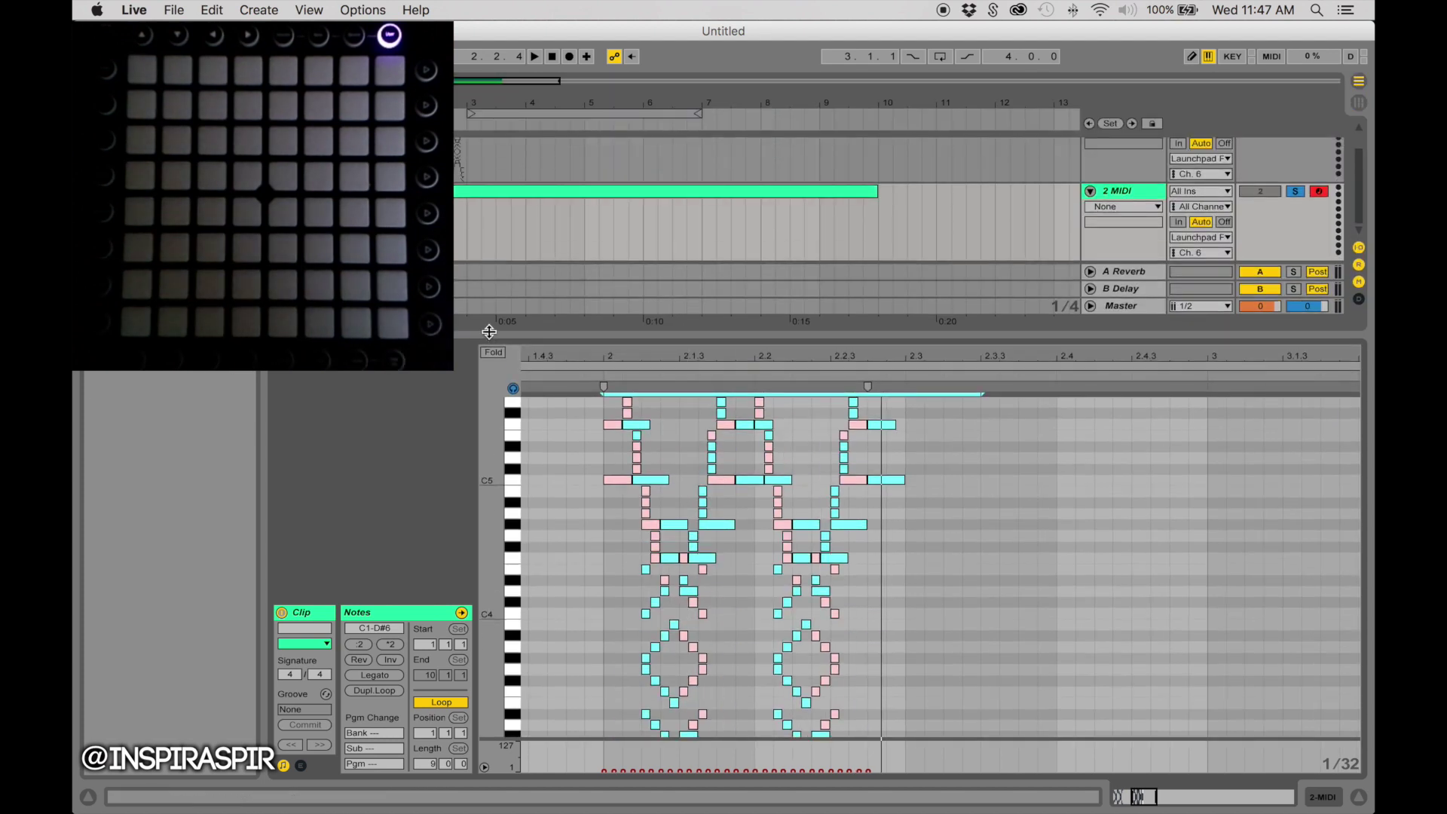
{"action": "left_click_drag", "start_coordinate": [488, 332], "coordinate": [489, 413]}
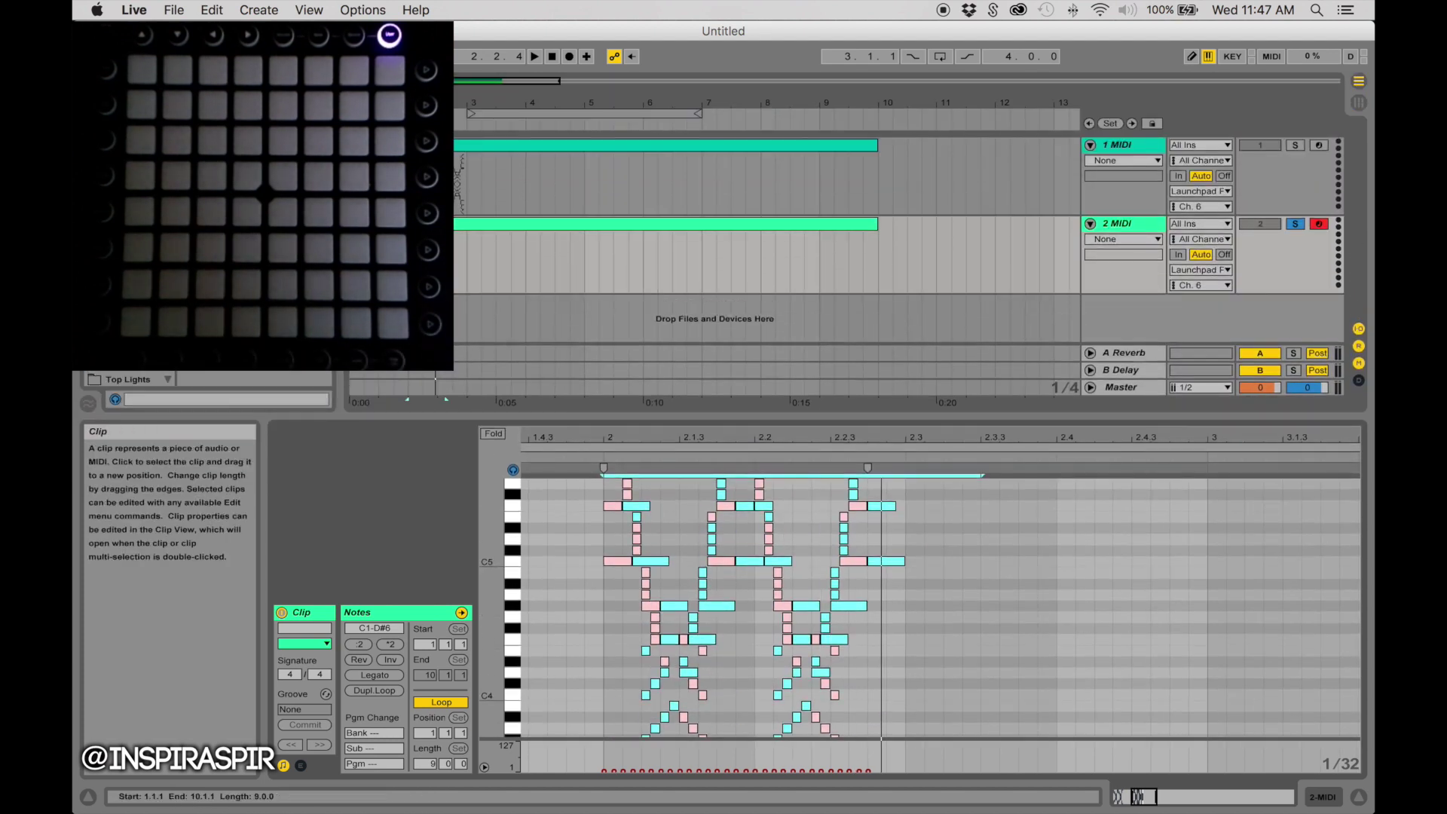
{"action": "left_click", "coordinate": [1295, 146]}
{"action": "key", "text": "space"}
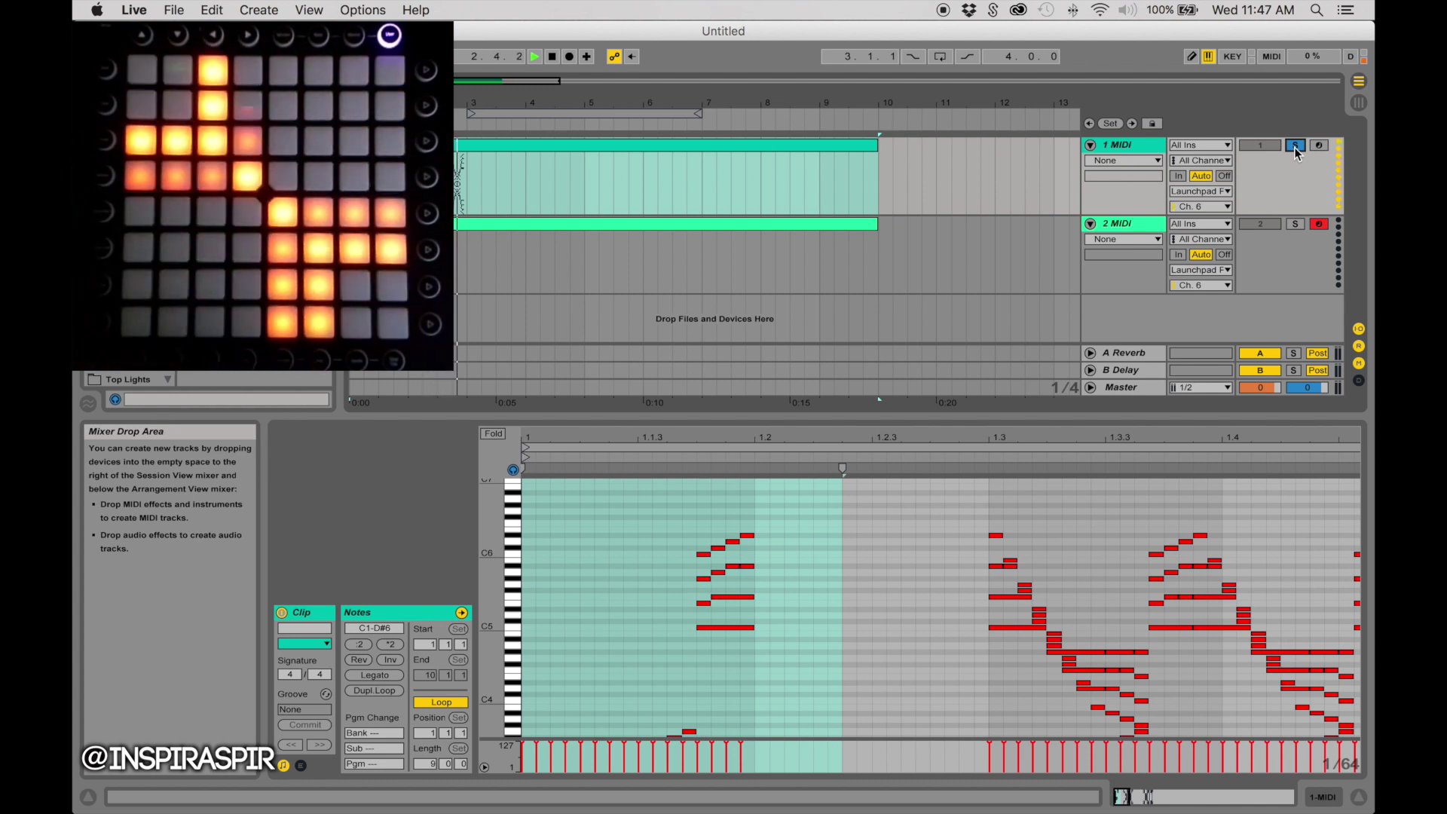
{"action": "key", "text": "space"}
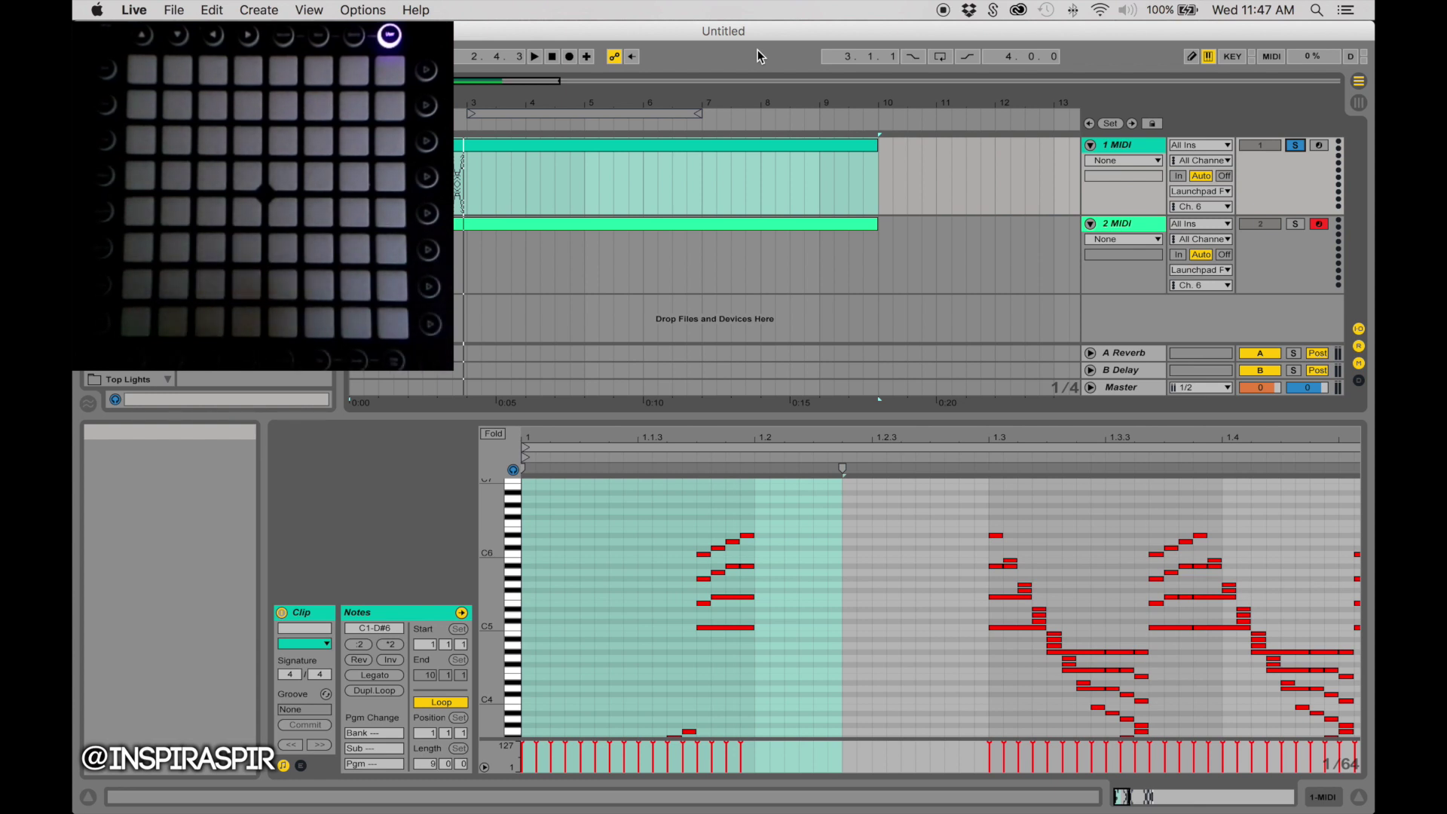
Zoom in on the arrangement and play the 1 MIDI clip from 1.1.1.
{"action": "left_click_drag", "start_coordinate": [467, 102], "coordinate": [472, 211]}
{"action": "key", "text": "plus"}
{"action": "key", "text": "plus"}
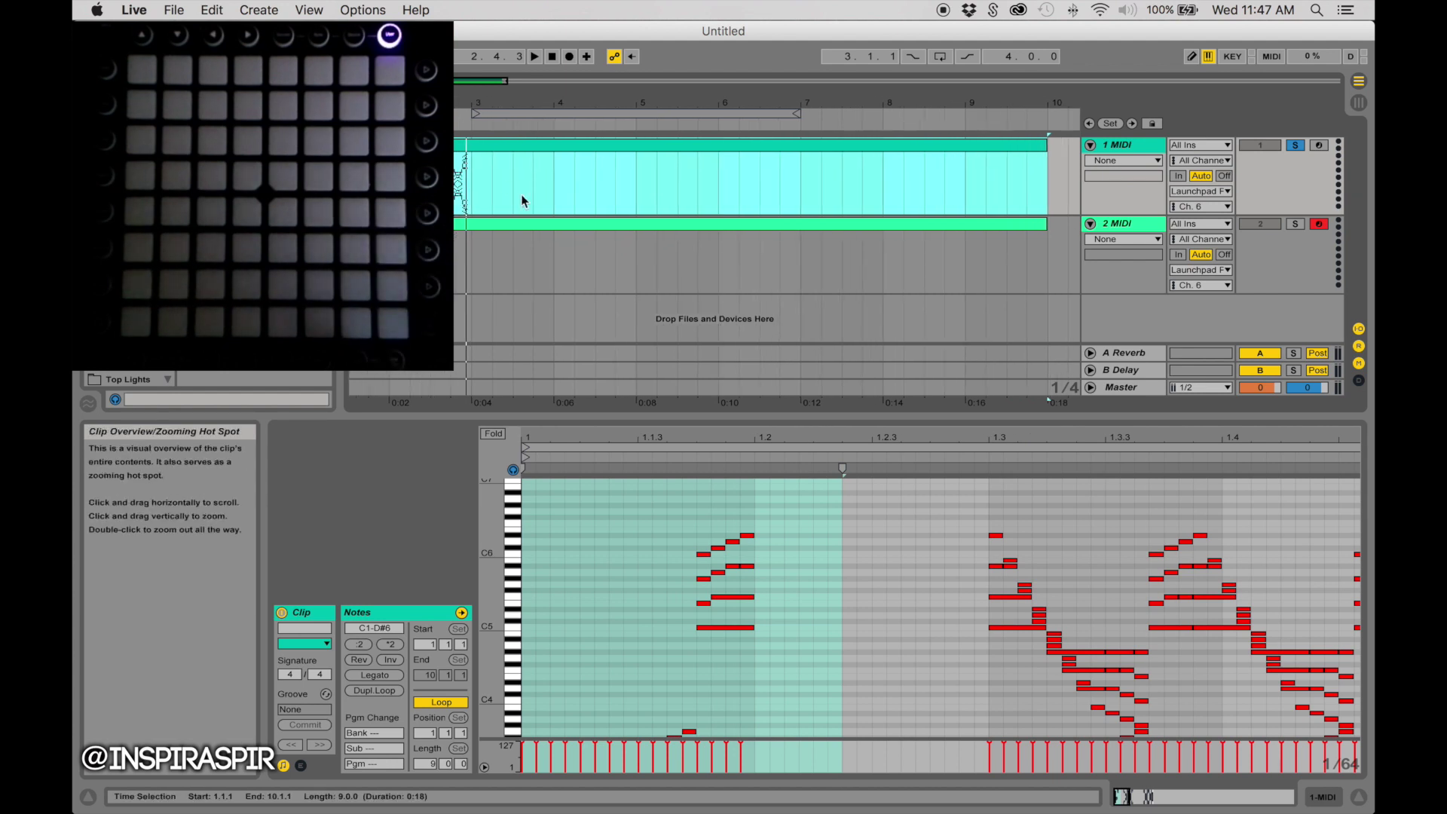
{"action": "left_click", "coordinate": [550, 201]}
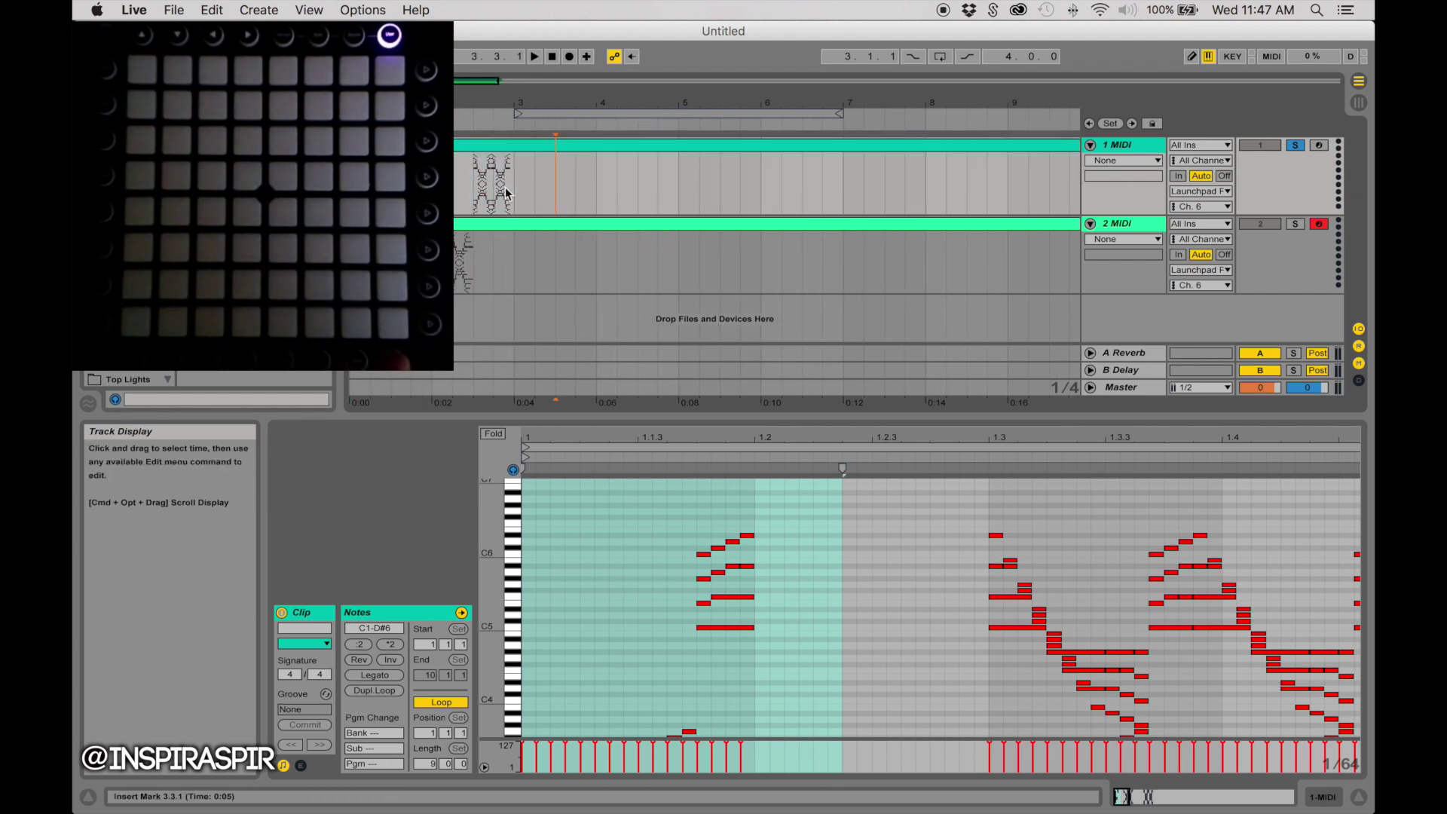
{"action": "left_click", "coordinate": [473, 189]}
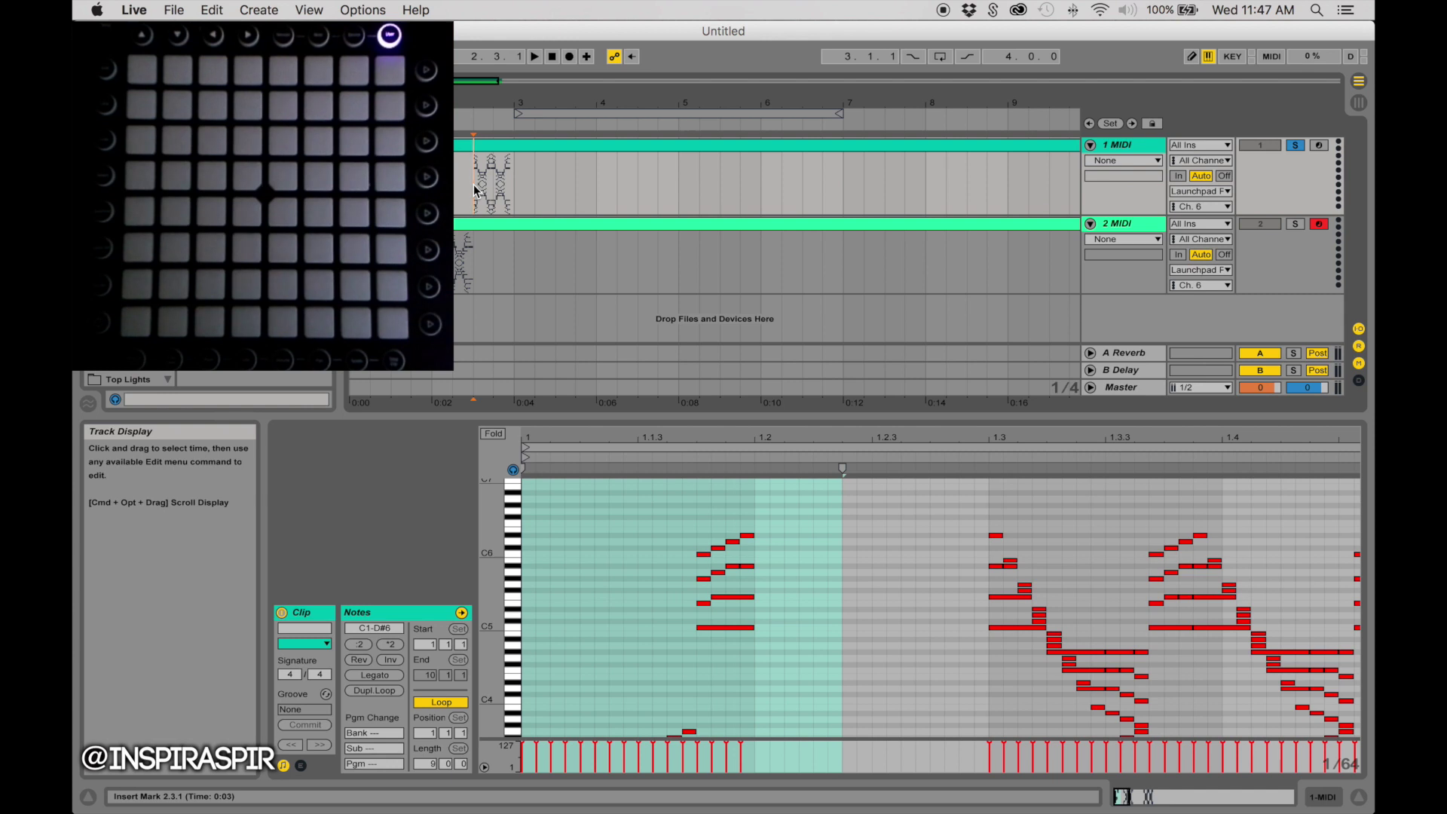
{"action": "left_click", "coordinate": [589, 161]}
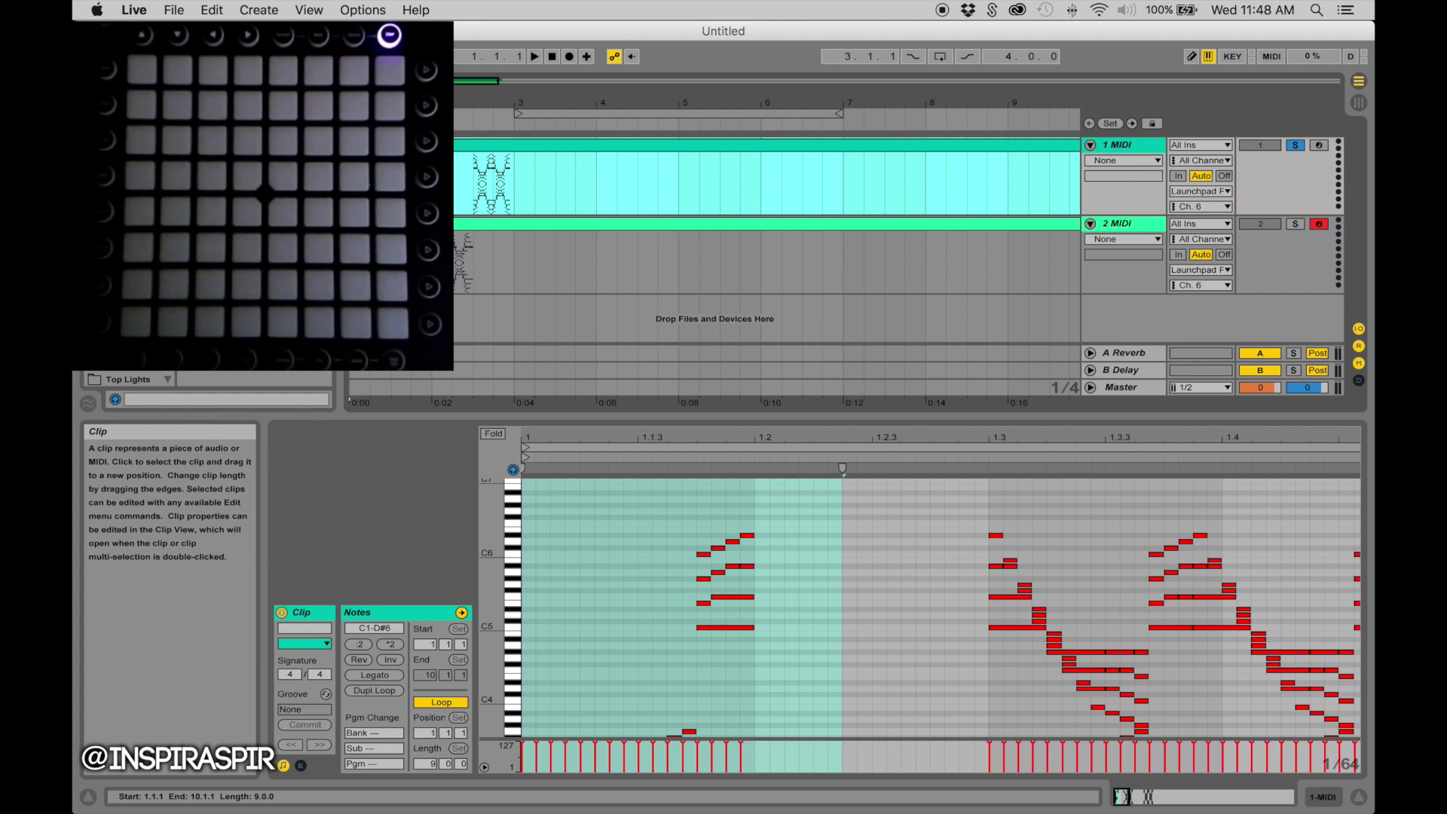
{"action": "key", "text": "space"}
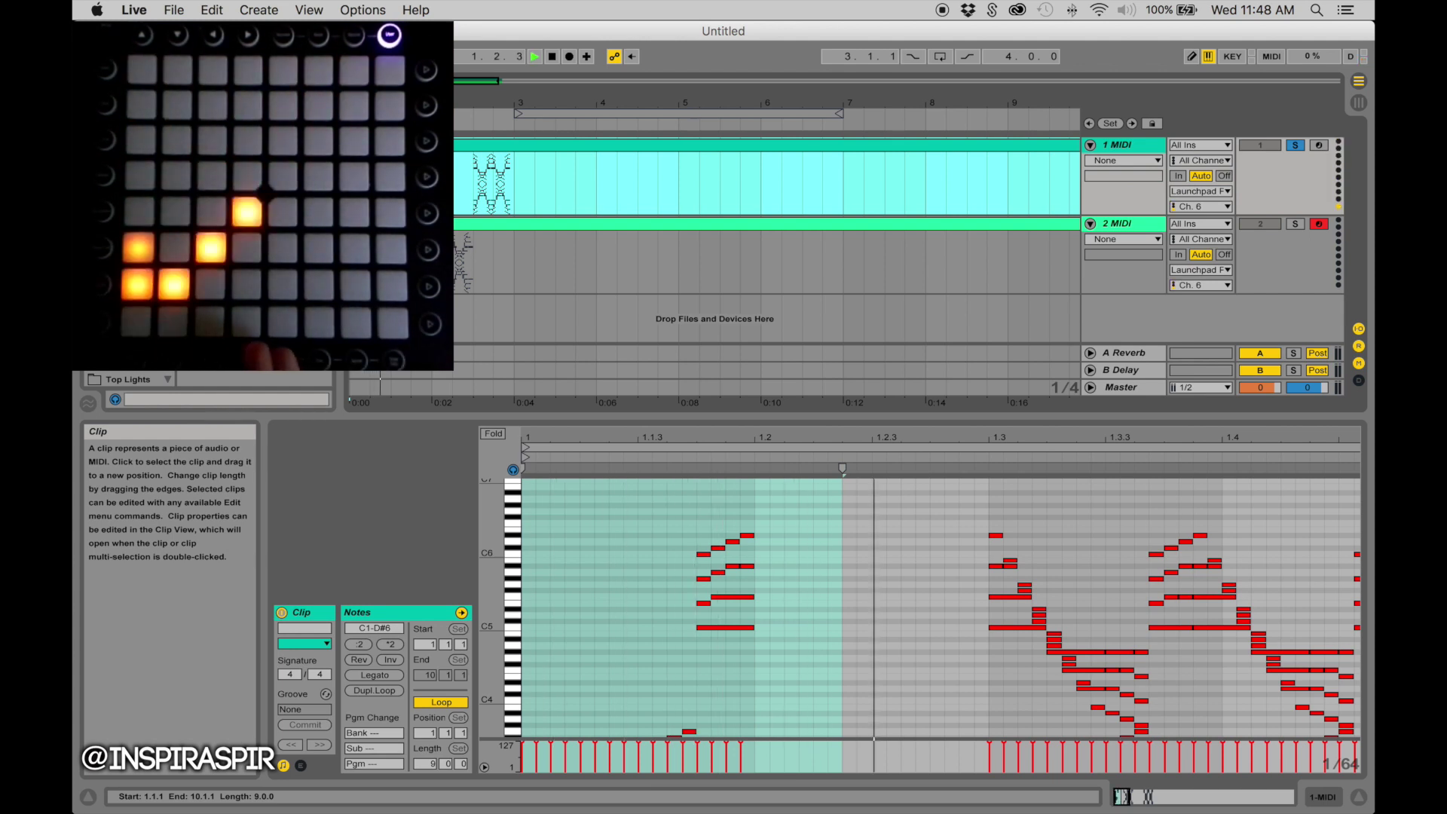
{"action": "key", "text": "space"}
Play the 1 MIDI track from 1.3.1 to review its second pattern.
{"action": "left_click", "coordinate": [390, 183]}
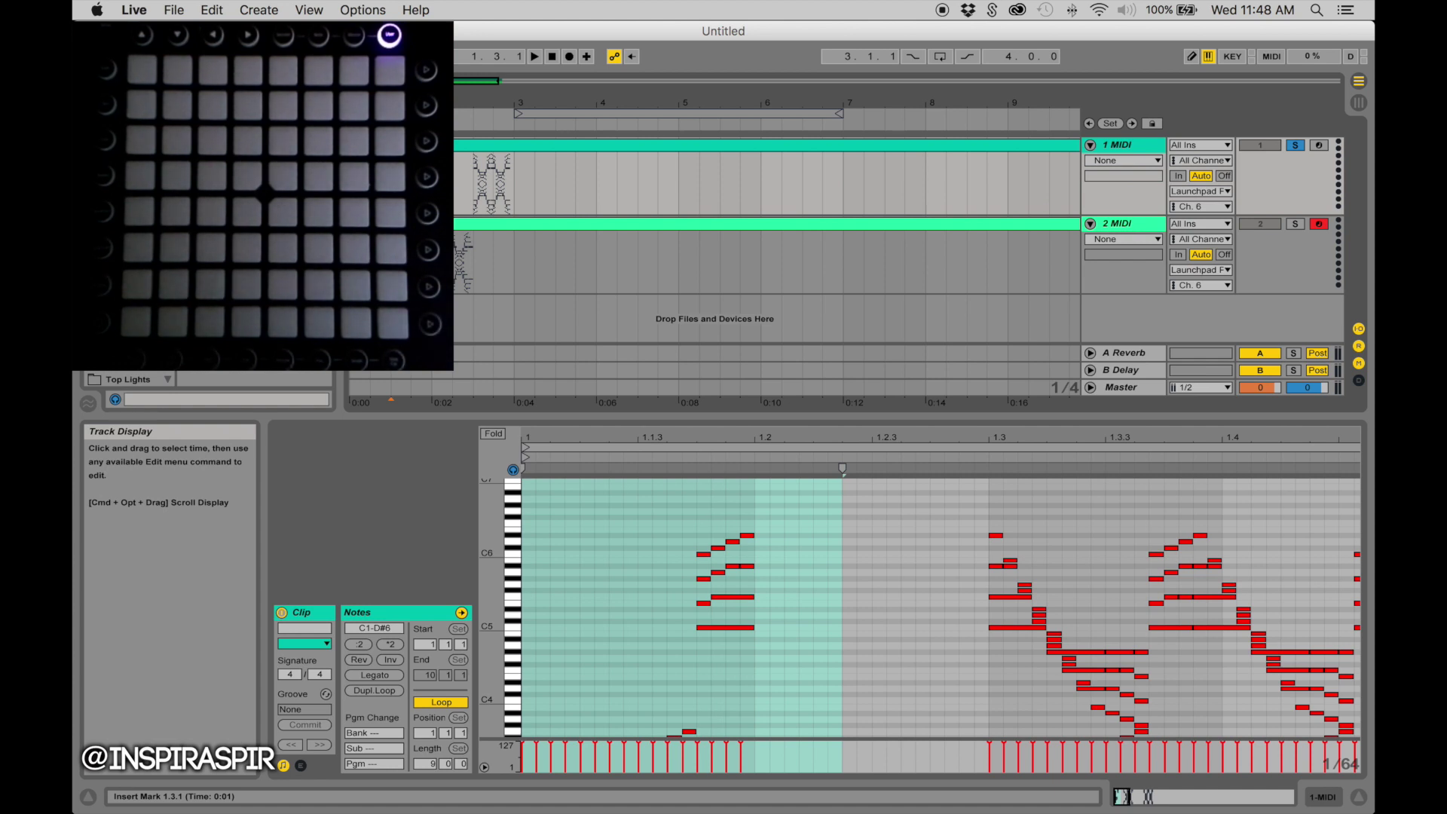
{"action": "key", "text": "space"}
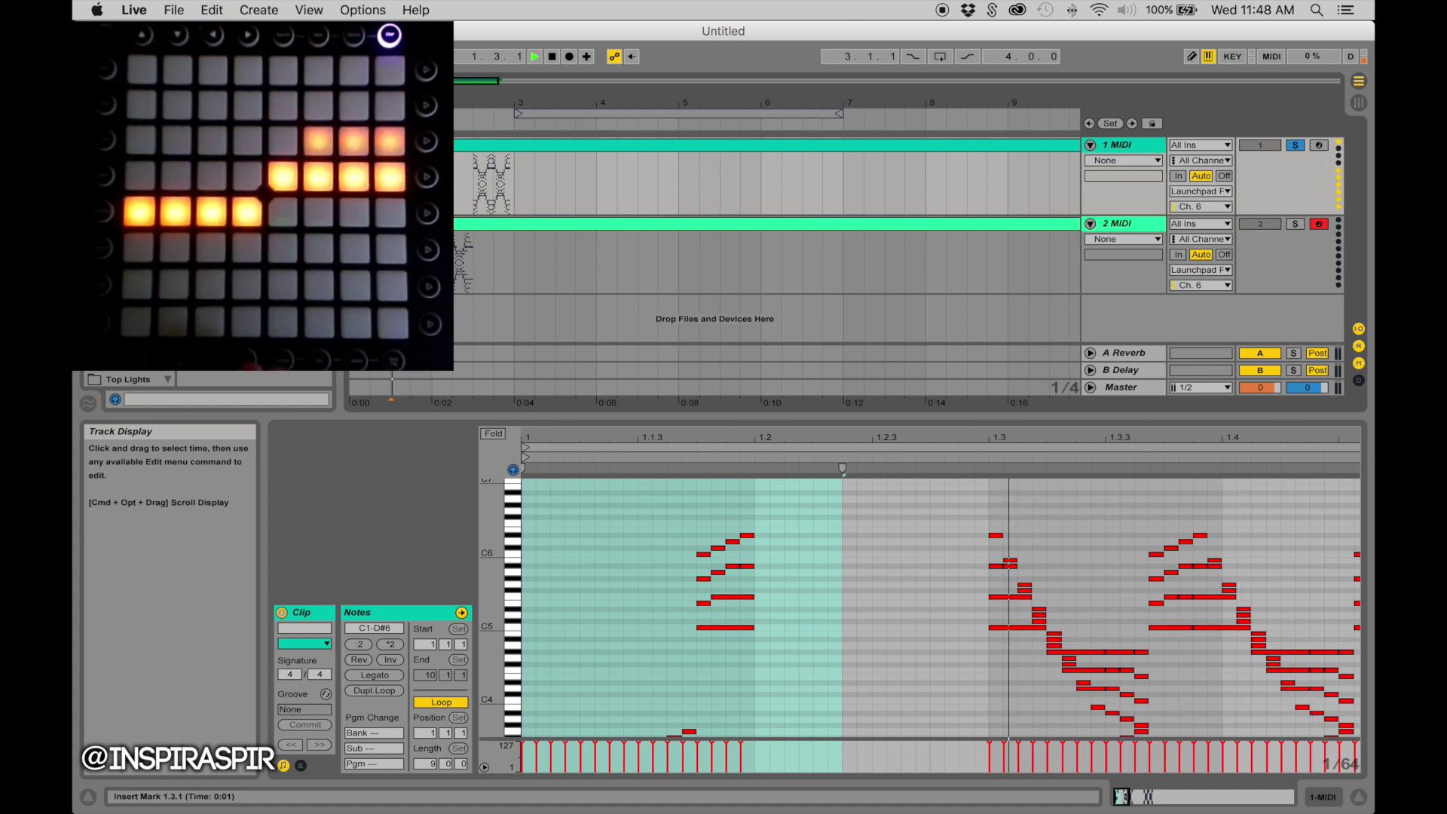
{"action": "key", "text": "space"}
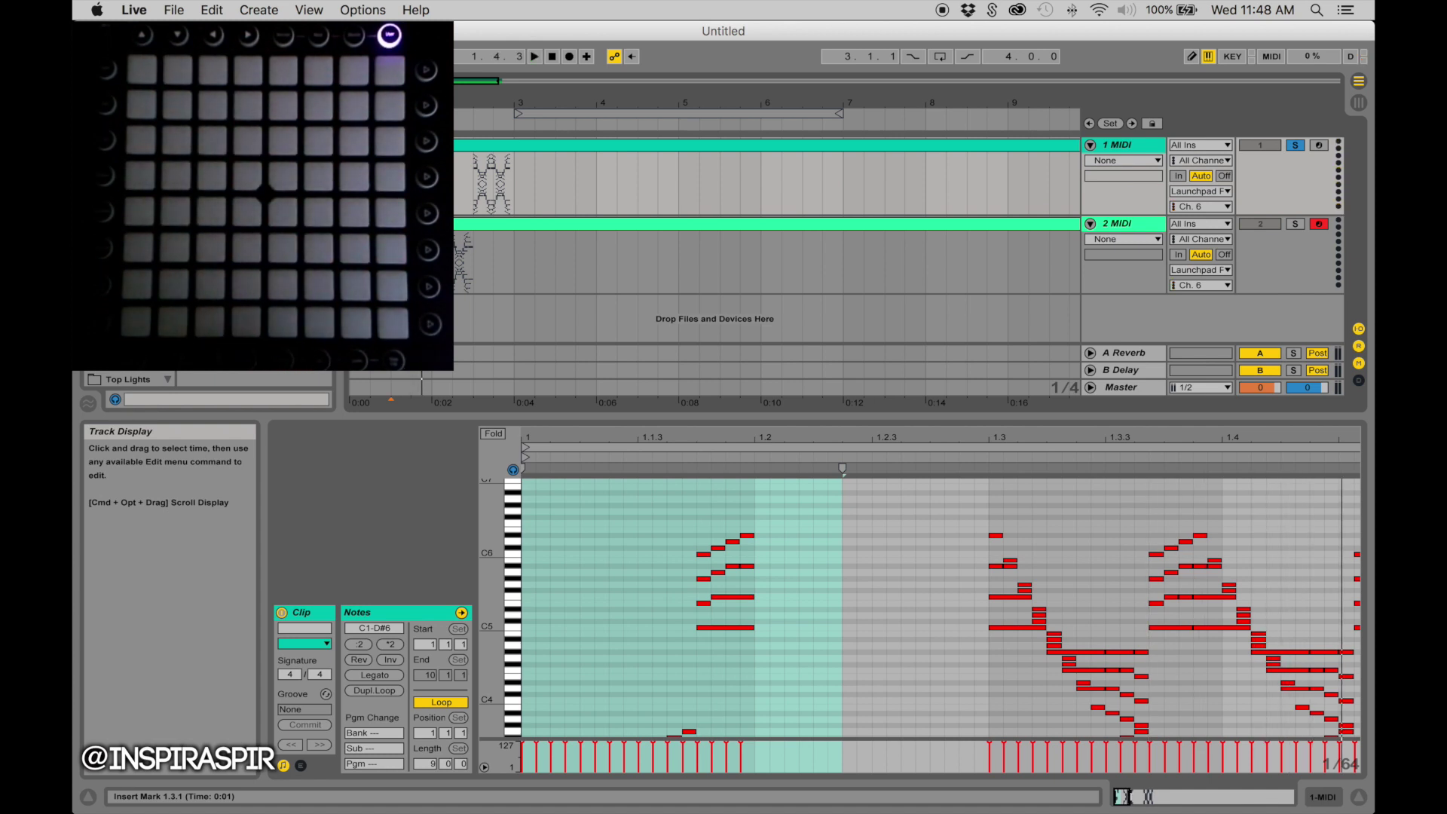